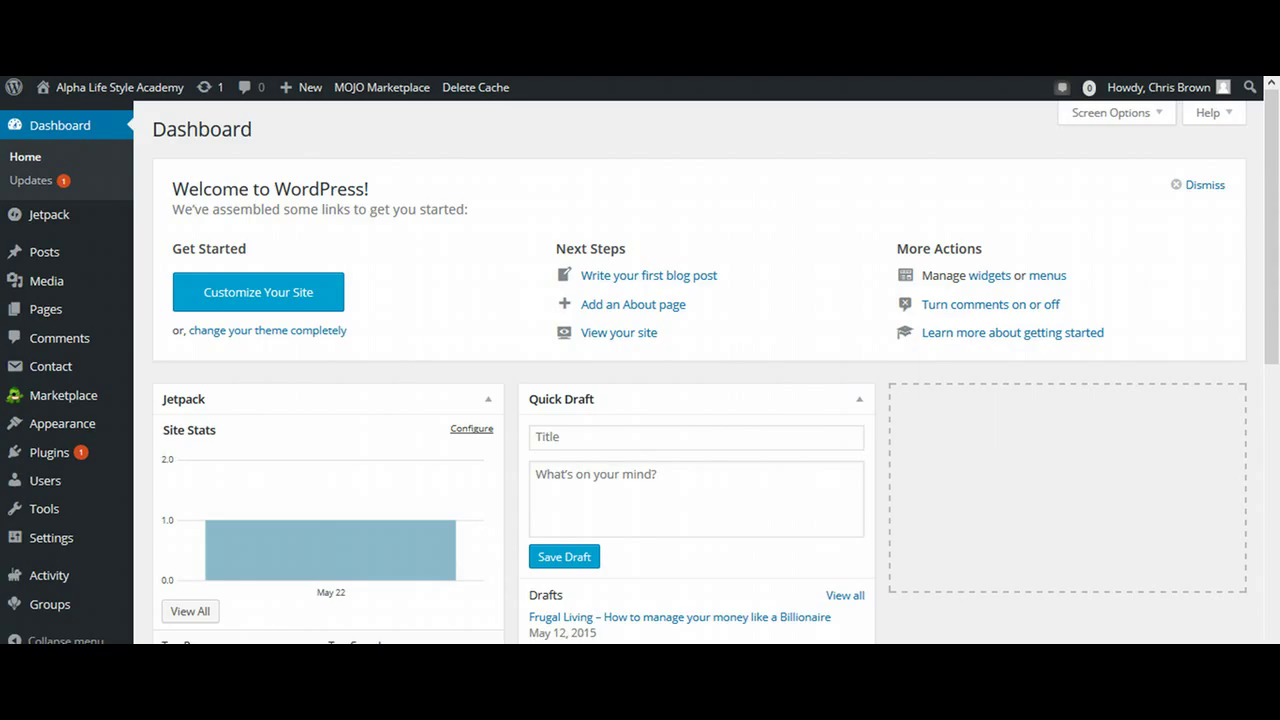
- From All Posts, open the free government money home-based business post in the editor
{"action": "mouse_move", "coordinate": [55, 256]}
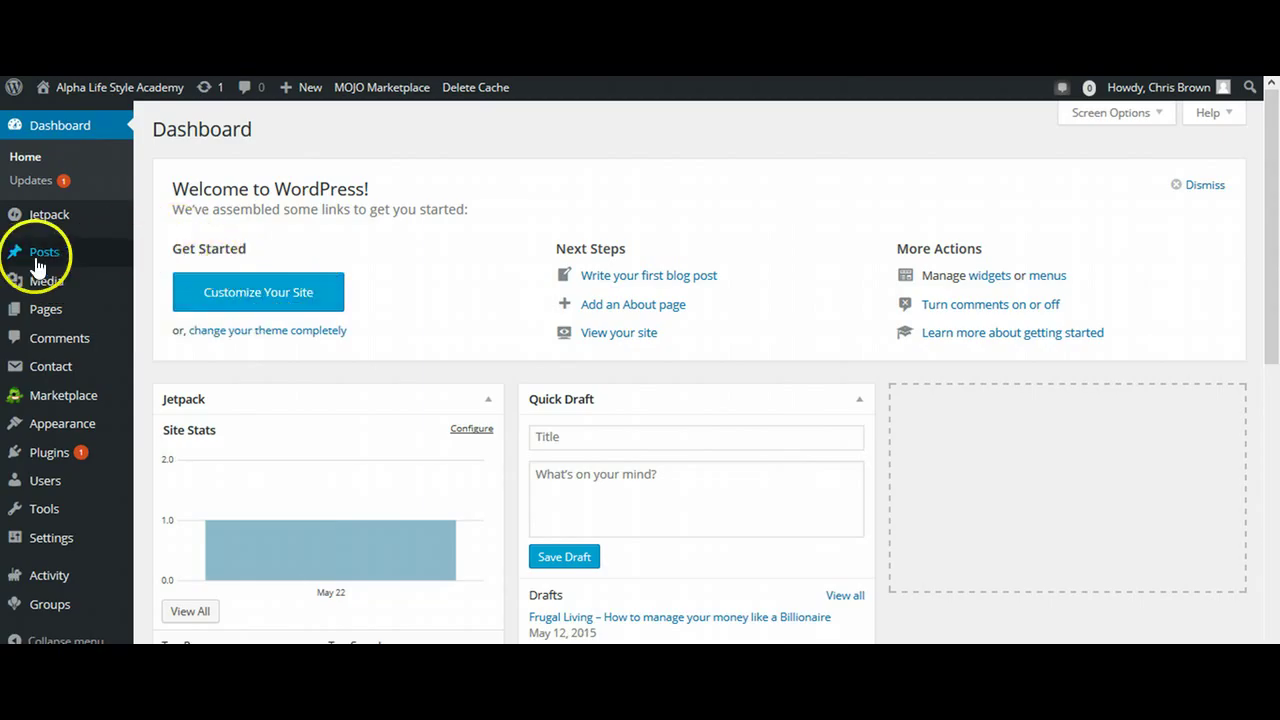
{"action": "left_click", "coordinate": [171, 257]}
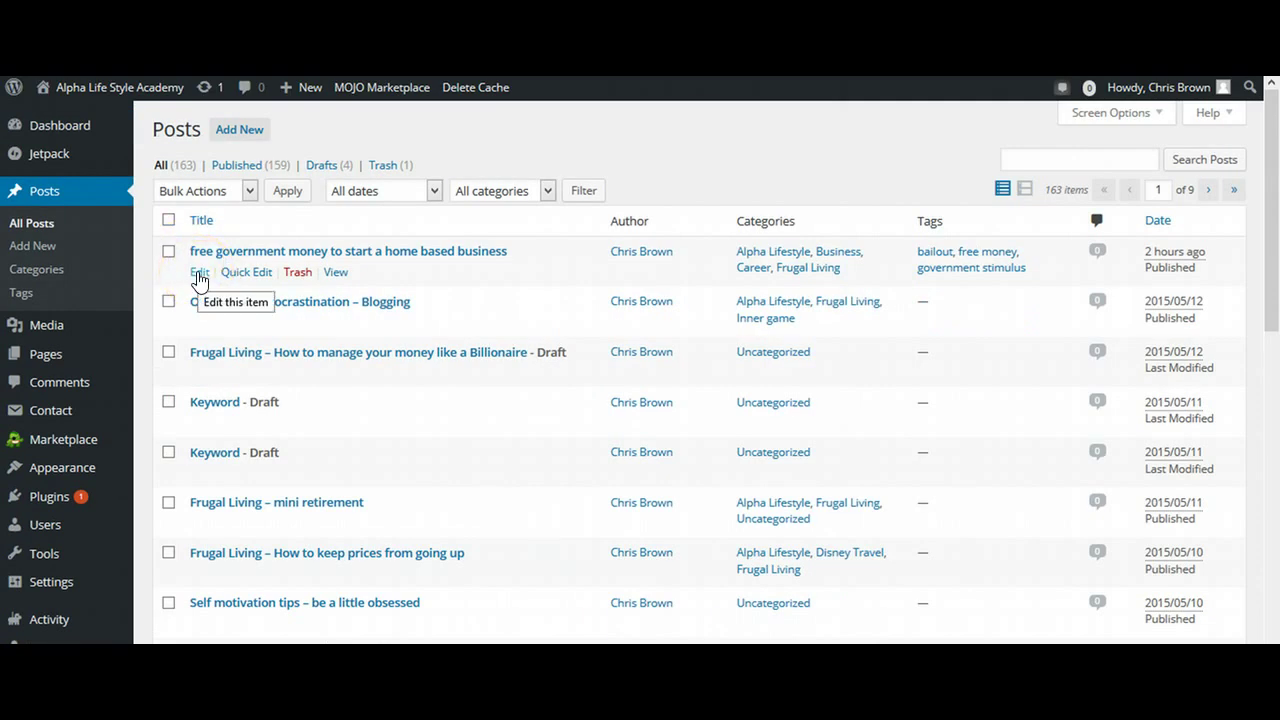
{"action": "left_click", "coordinate": [198, 274]}
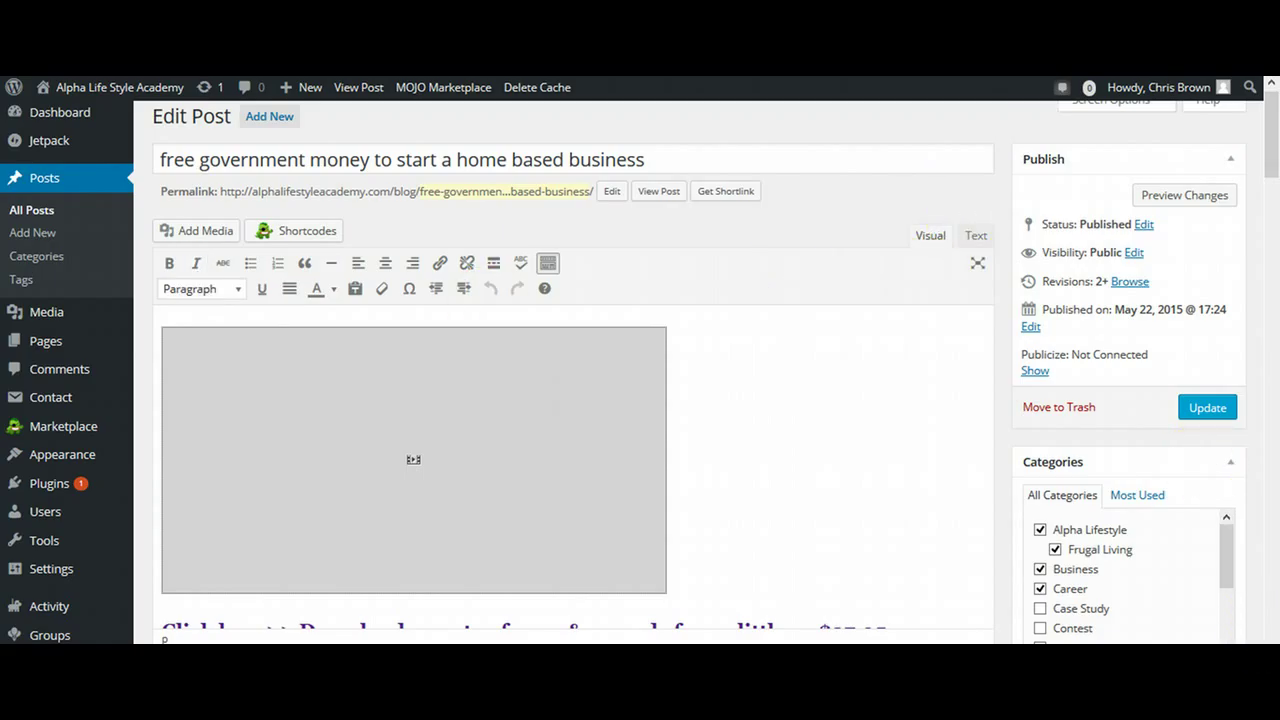
- Scroll down the editor to the tax return check image and its caption
{"action": "scroll", "coordinate": [640, 370], "scroll_direction": "down", "scroll_amount": 4}
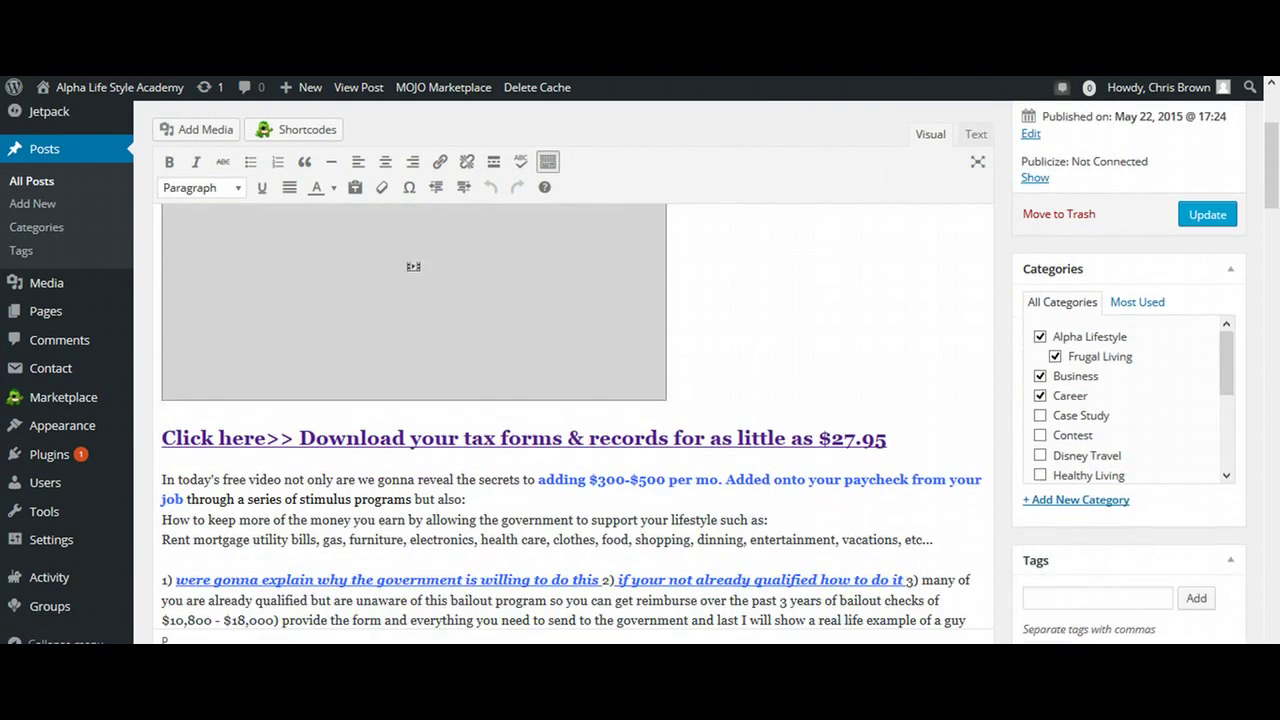
{"action": "scroll", "coordinate": [570, 420], "scroll_direction": "down", "scroll_amount": 1}
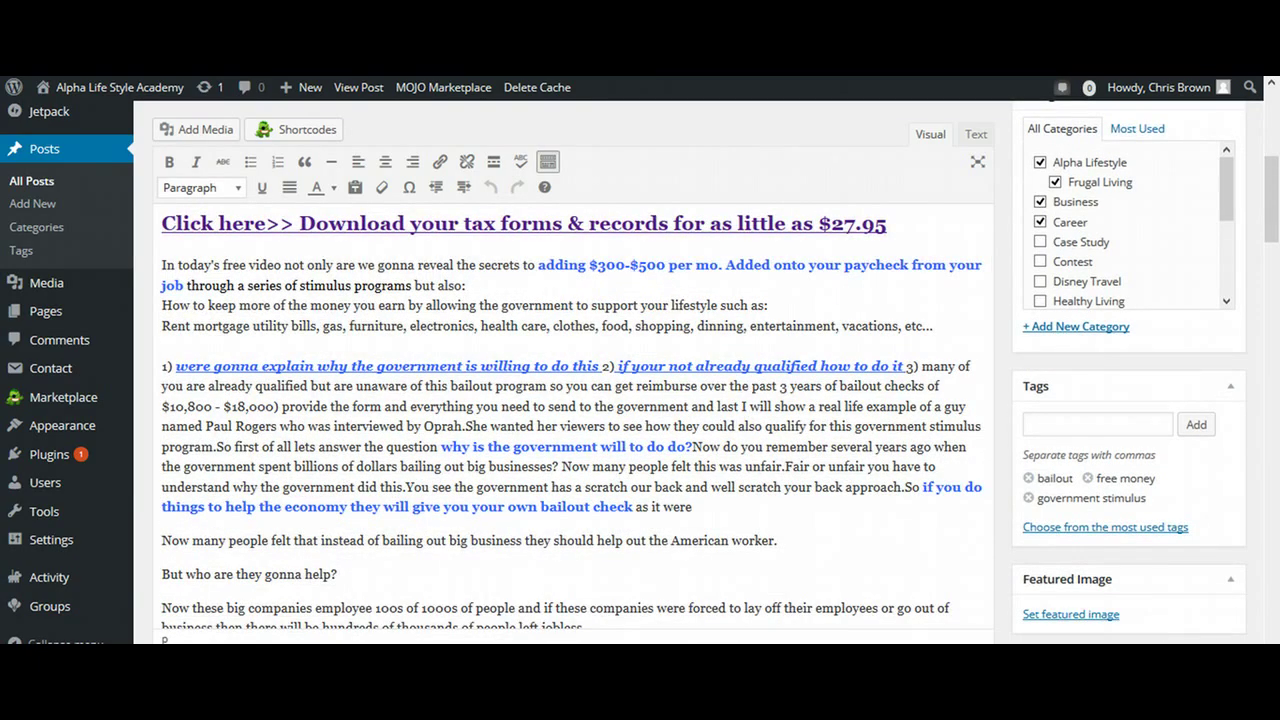
{"action": "scroll", "coordinate": [570, 420], "scroll_direction": "down", "scroll_amount": 9}
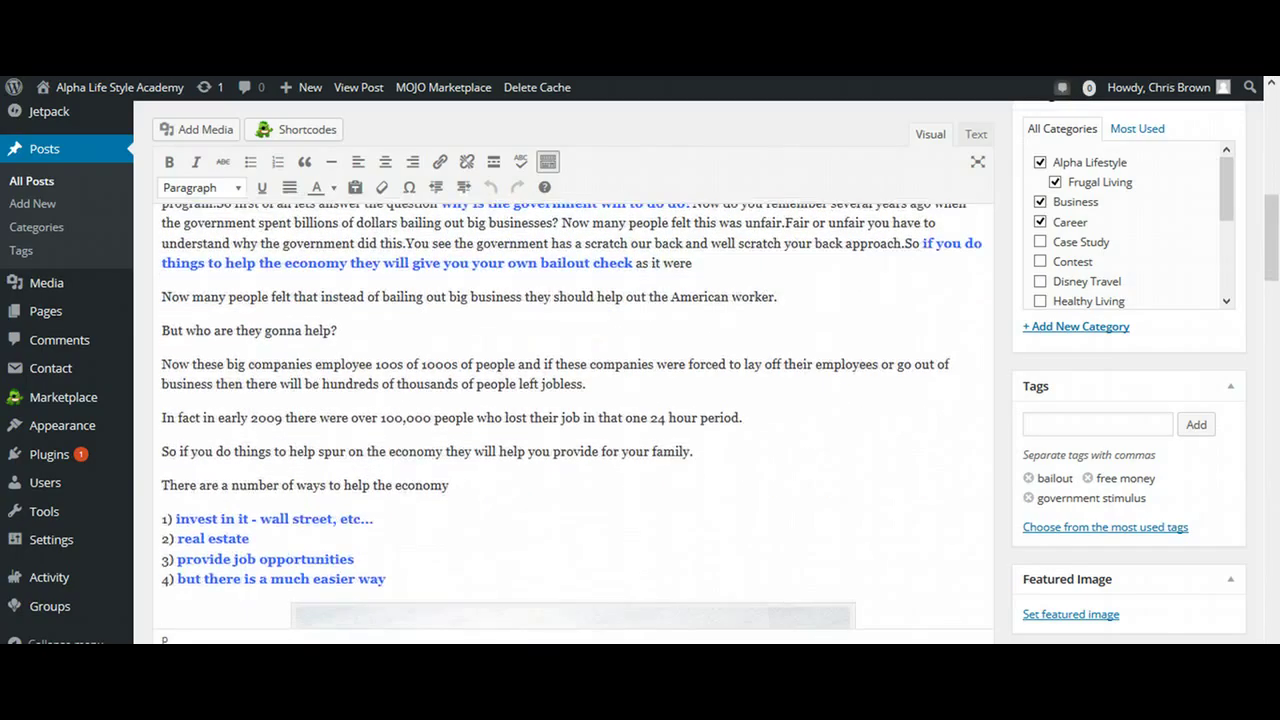
{"action": "scroll", "coordinate": [570, 420], "scroll_direction": "down", "scroll_amount": 6}
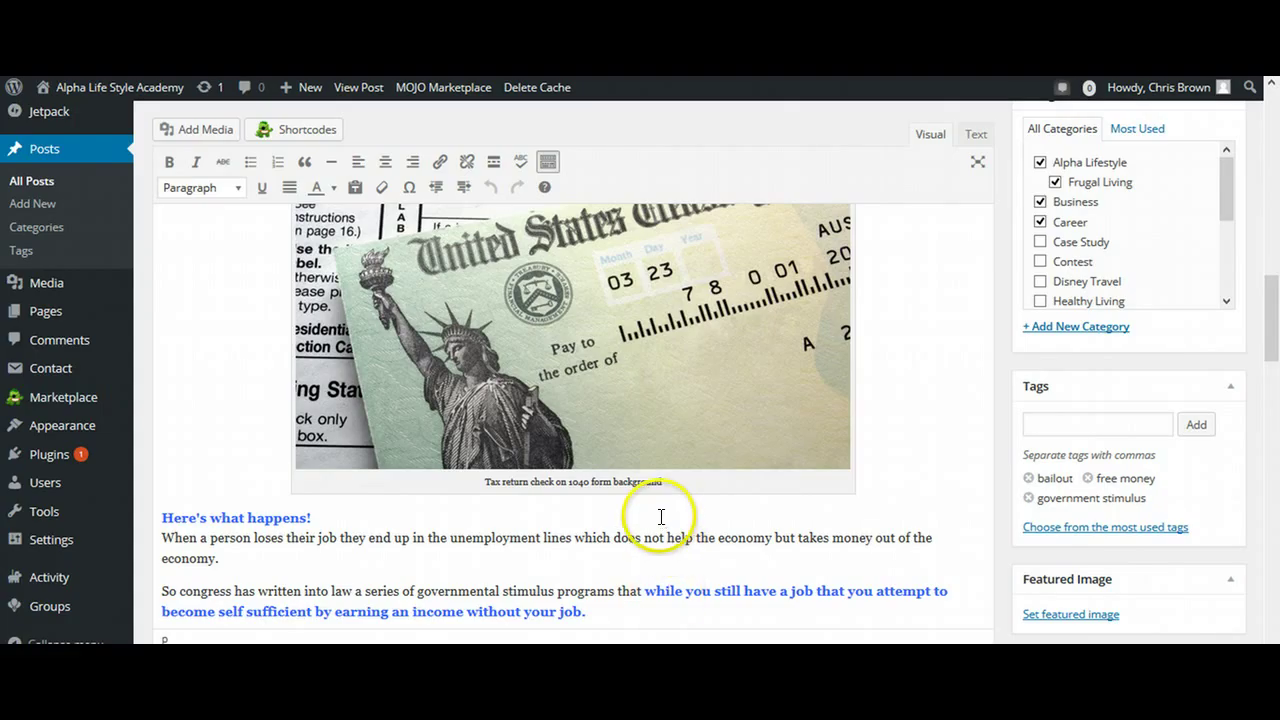
- Trim the caption's last letters and prefix it with 'Sponsor:'
{"action": "left_click", "coordinate": [692, 478]}
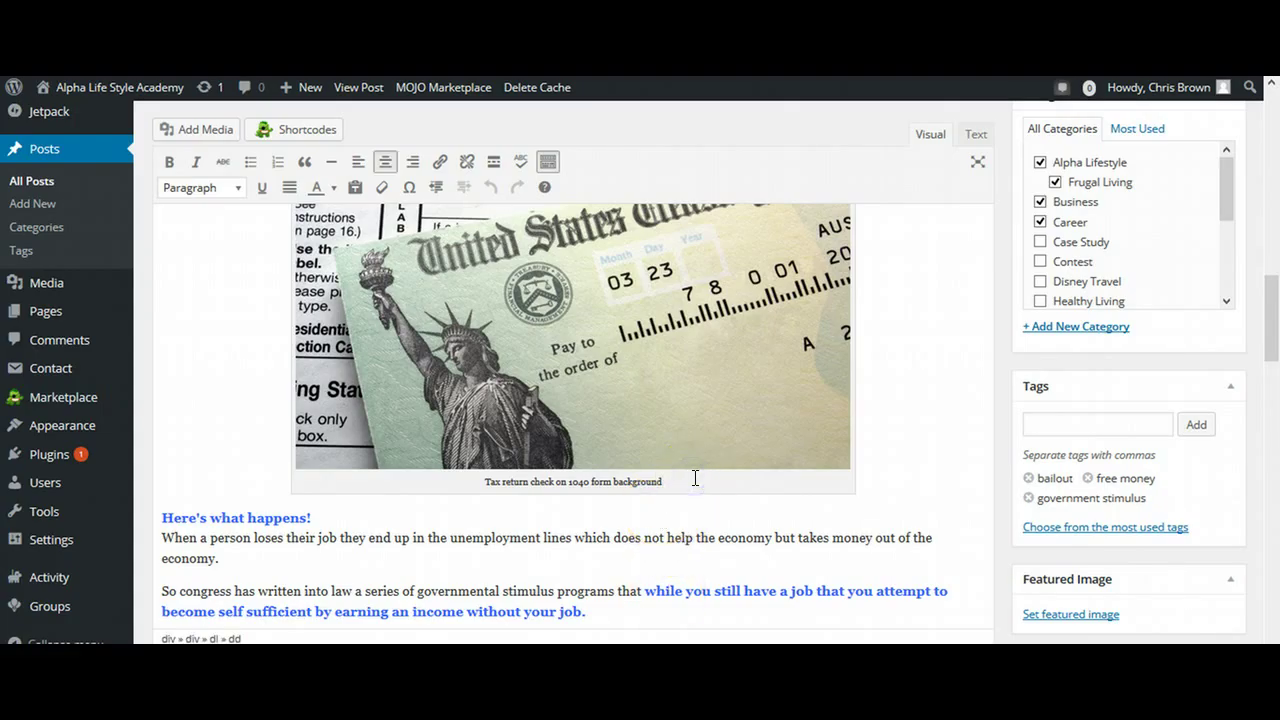
{"action": "key", "text": "BackSpace"}
{"action": "key", "text": "BackSpace"}
{"action": "key", "text": "BackSpace"}
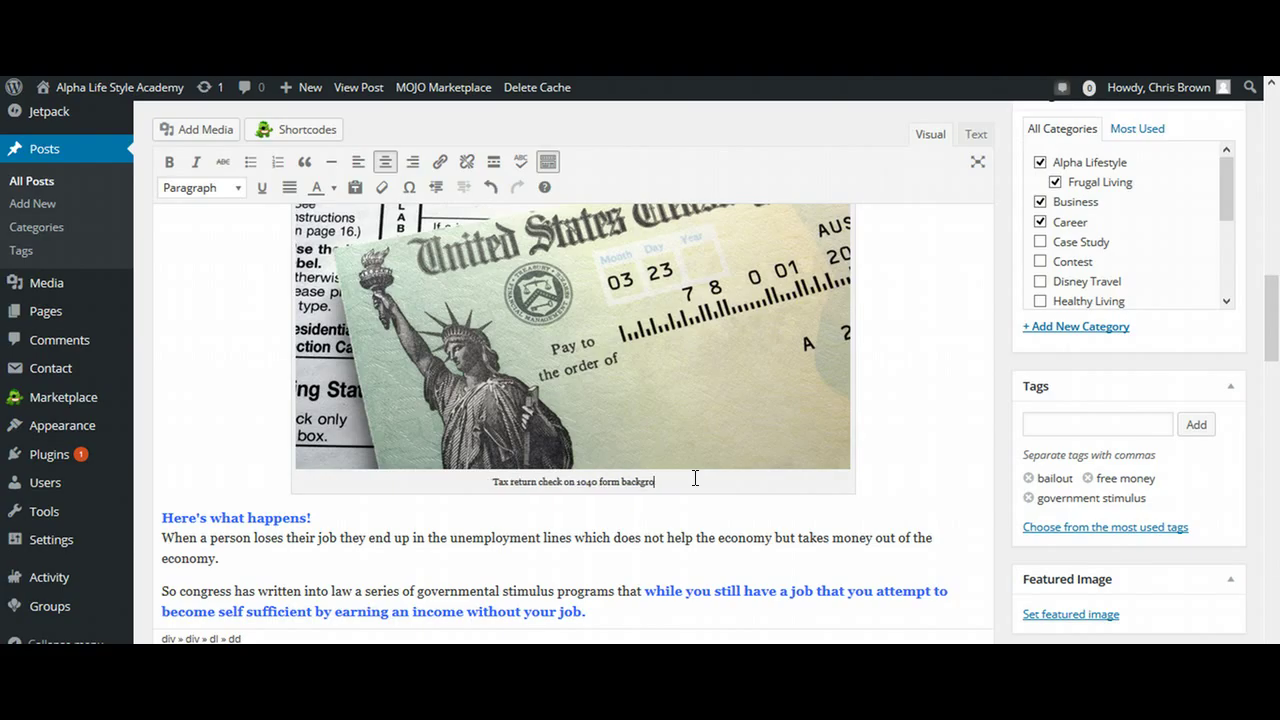
{"action": "left_click", "coordinate": [491, 482]}
{"action": "type", "text": "$"}
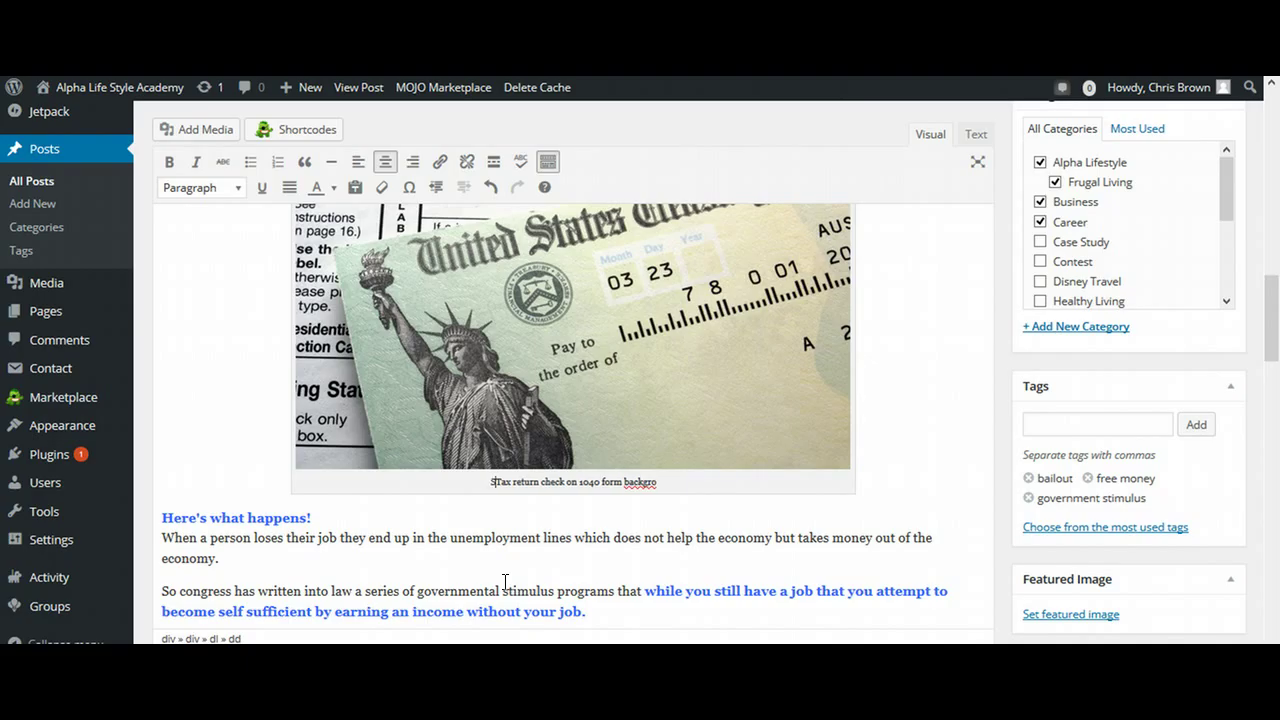
{"action": "type", "text": "p"}
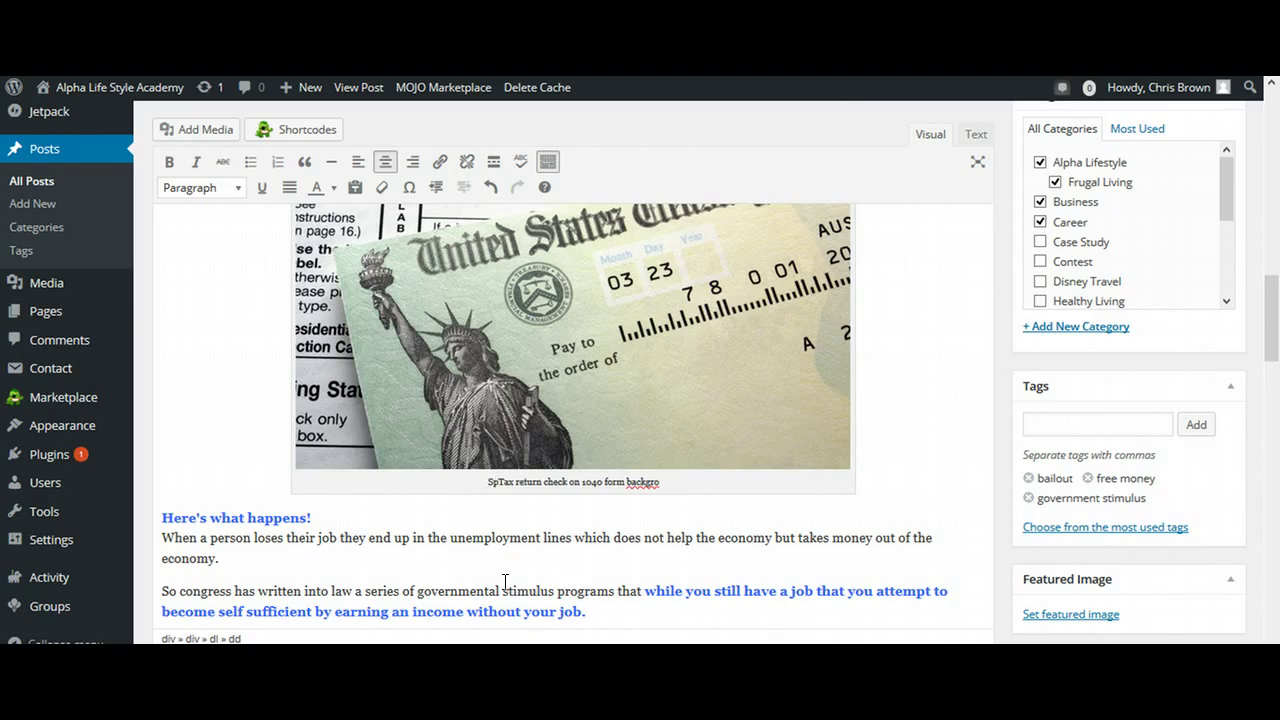
{"action": "type", "text": "onsors"}
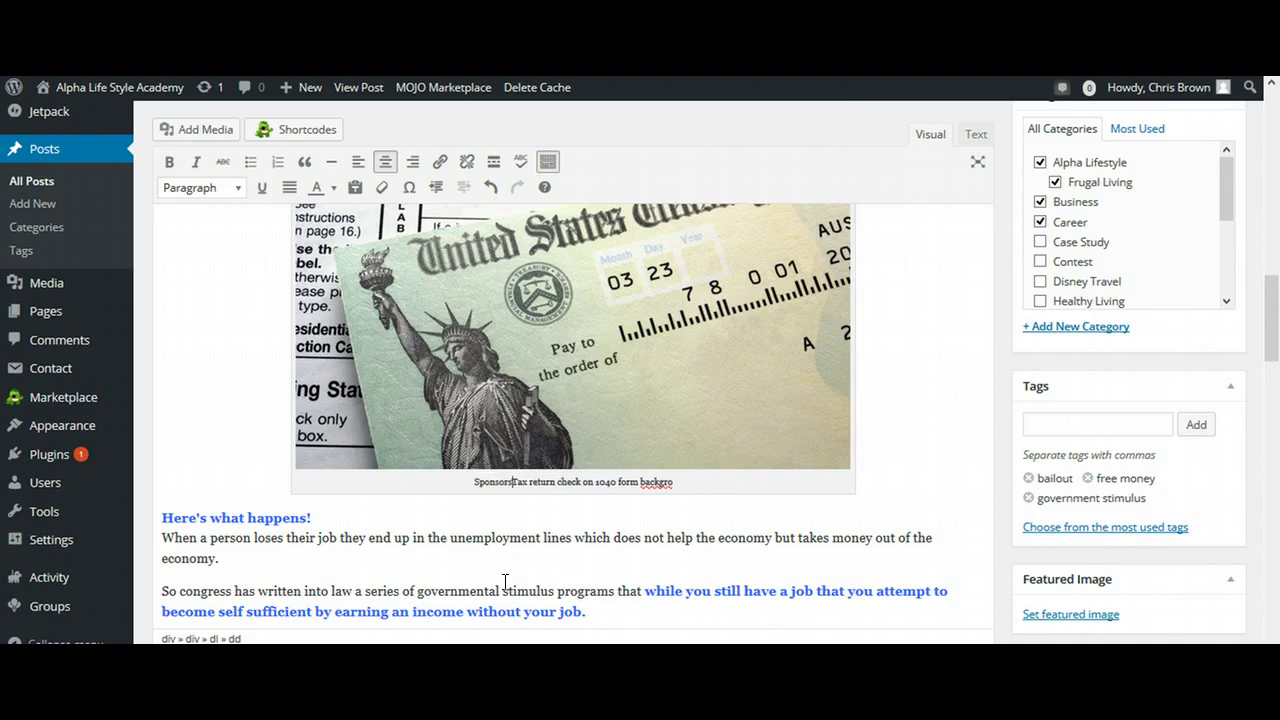
{"action": "key", "text": "BackSpace"}
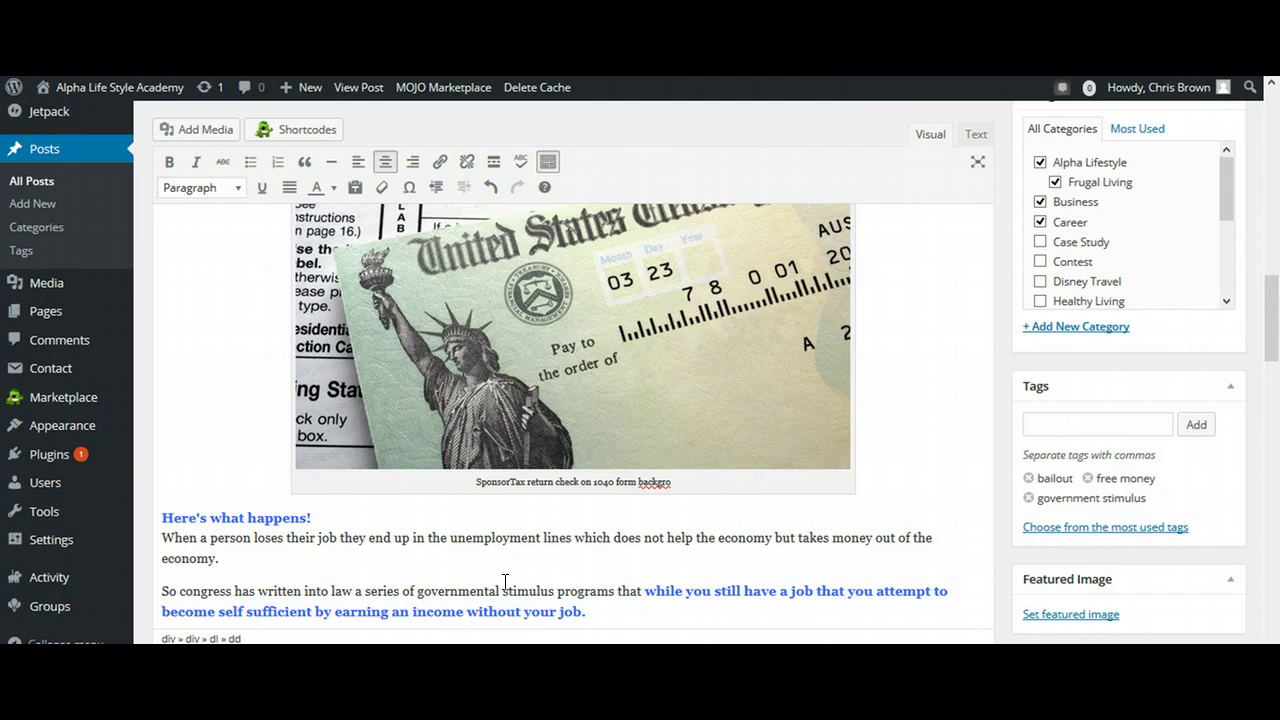
{"action": "type", "text": ":"}
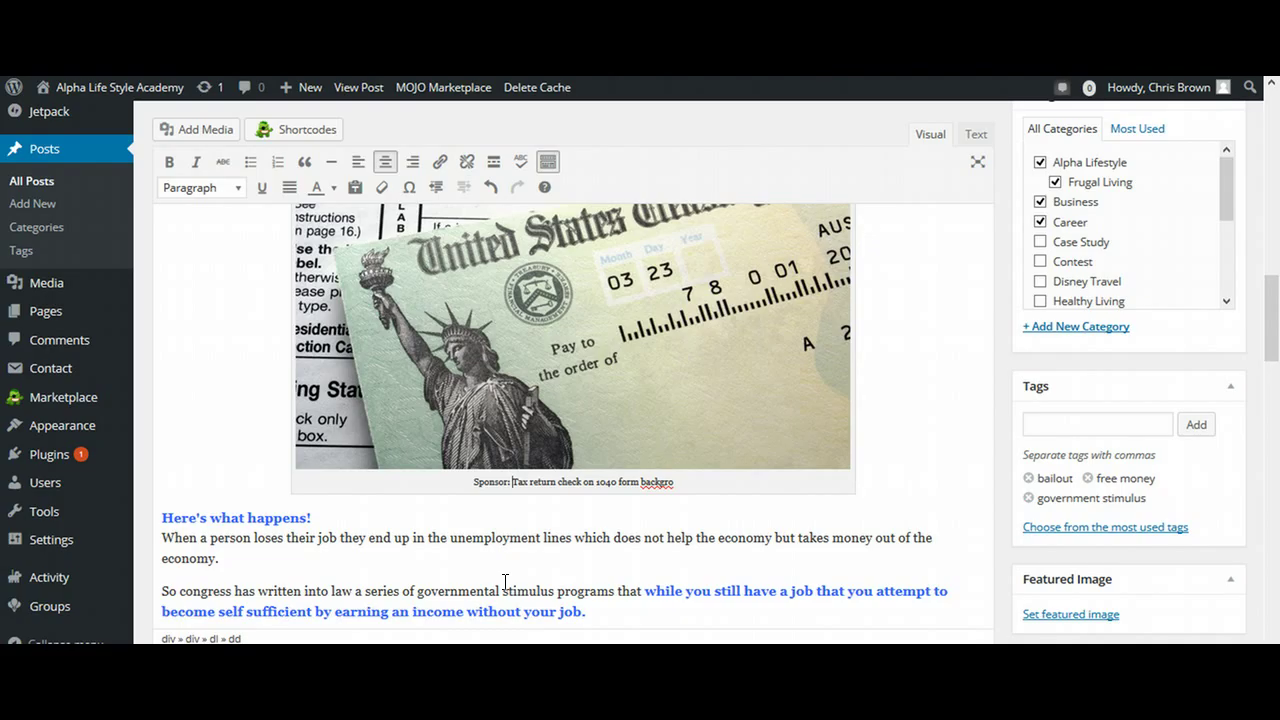
- Type a 'take a Disney World vacation!' sponsor line ending in 'click here' into the caption
{"action": "type", "text": "Use you"}
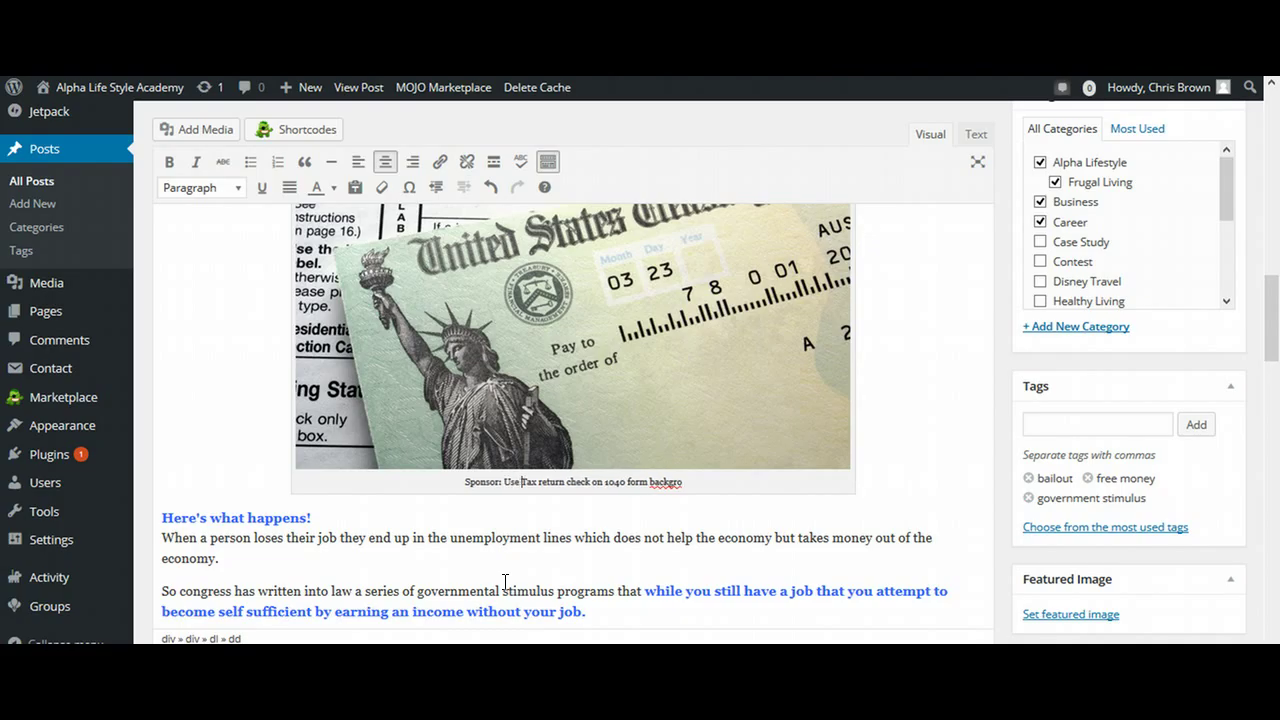
{"action": "type", "text": " bailout"}
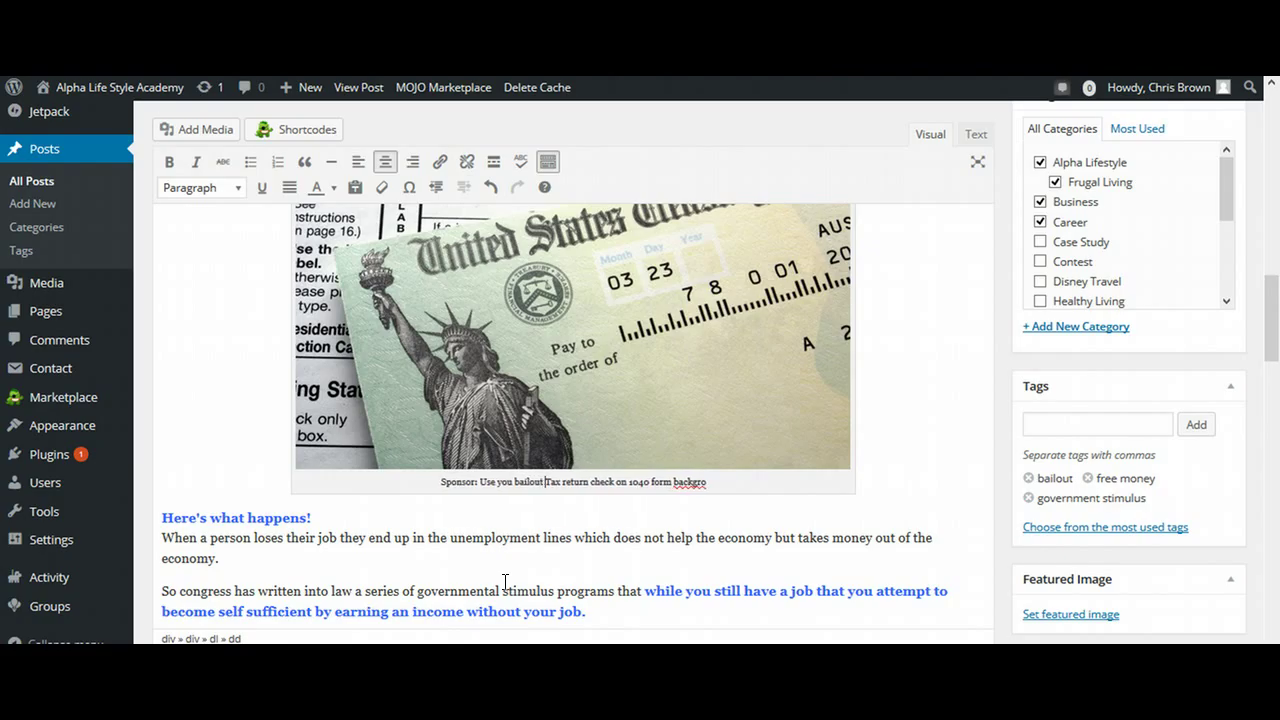
{"action": "type", "text": " check"}
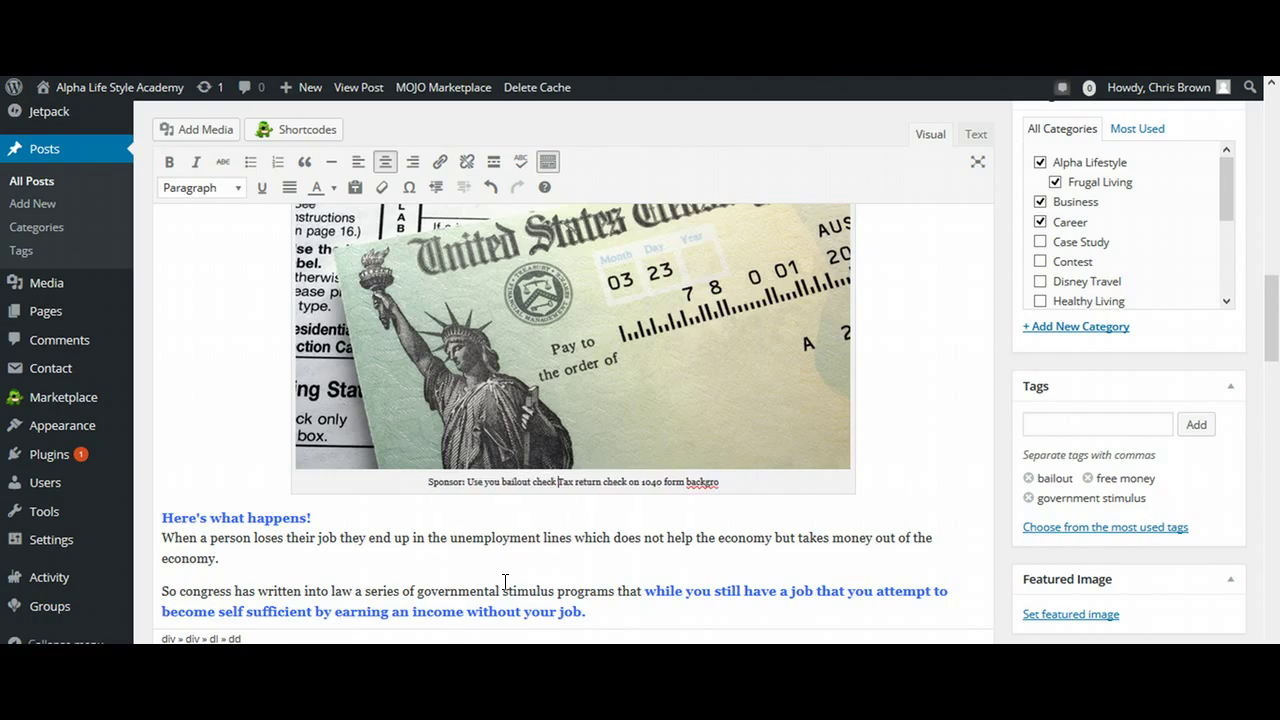
{"action": "key", "text": "BackSpace"}
{"action": "key", "text": "BackSpace"}
{"action": "key", "text": "BackSpace"}
{"action": "key", "text": "BackSpace"}
{"action": "key", "text": "BackSpace"}
{"action": "key", "text": "BackSpace"}
{"action": "key", "text": "BackSpace"}
{"action": "key", "text": "BackSpace"}
{"action": "key", "text": "BackSpace"}
{"action": "key", "text": "BackSpace"}
{"action": "key", "text": "BackSpace"}
{"action": "key", "text": "BackSpace"}
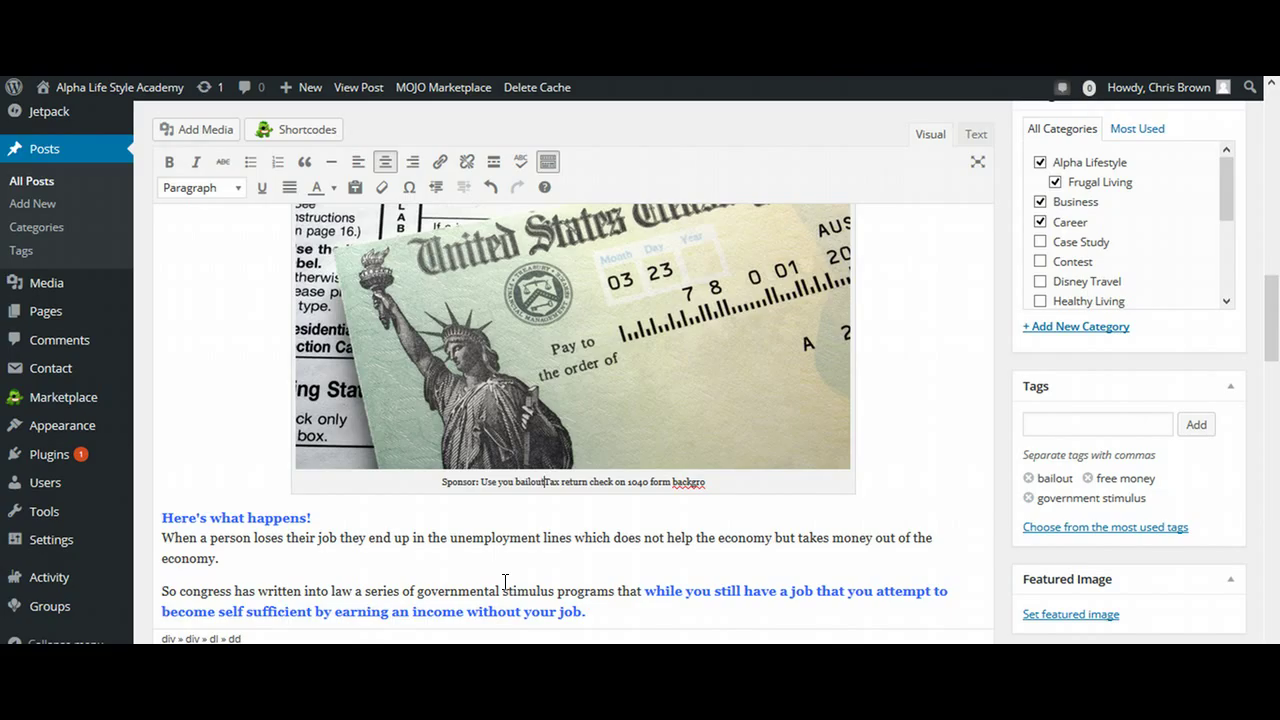
{"action": "key", "text": "BackSpace"}
{"action": "key", "text": "BackSpace"}
{"action": "key", "text": "BackSpace"}
{"action": "key", "text": "BackSpace"}
{"action": "key", "text": "BackSpace"}
{"action": "key", "text": "BackSpace"}
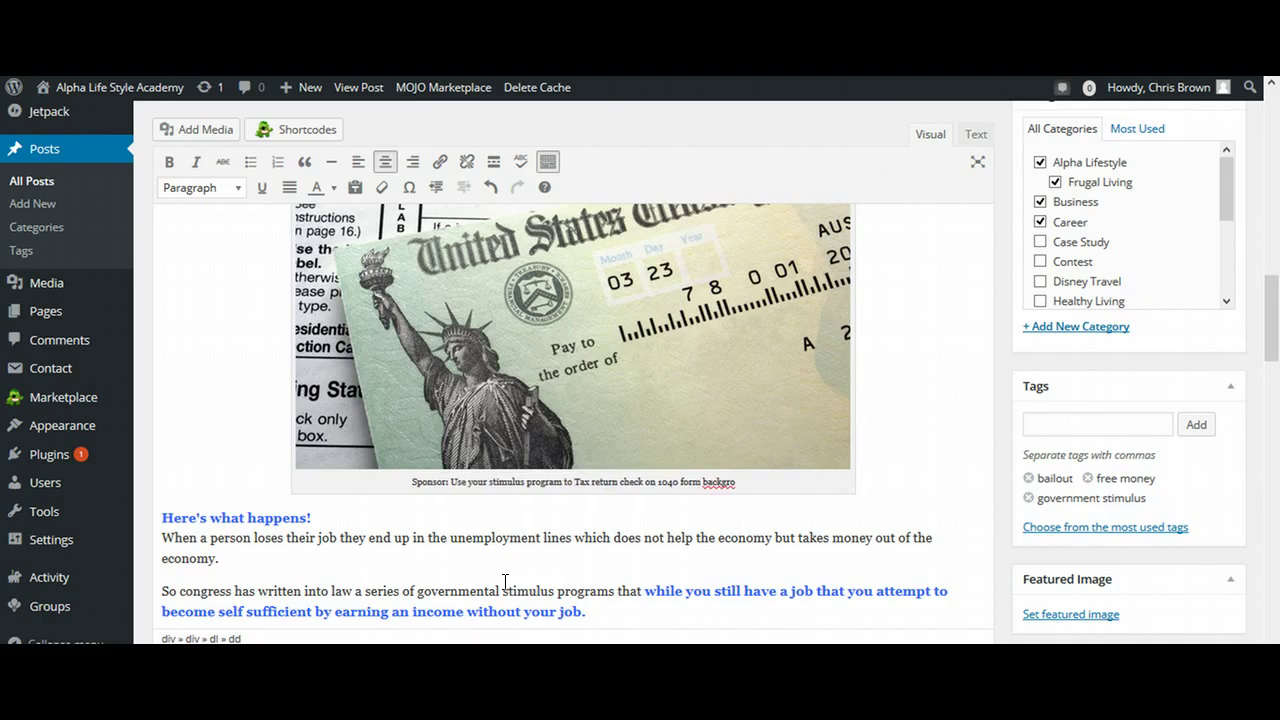
{"action": "type", "text": "take a Dis"}
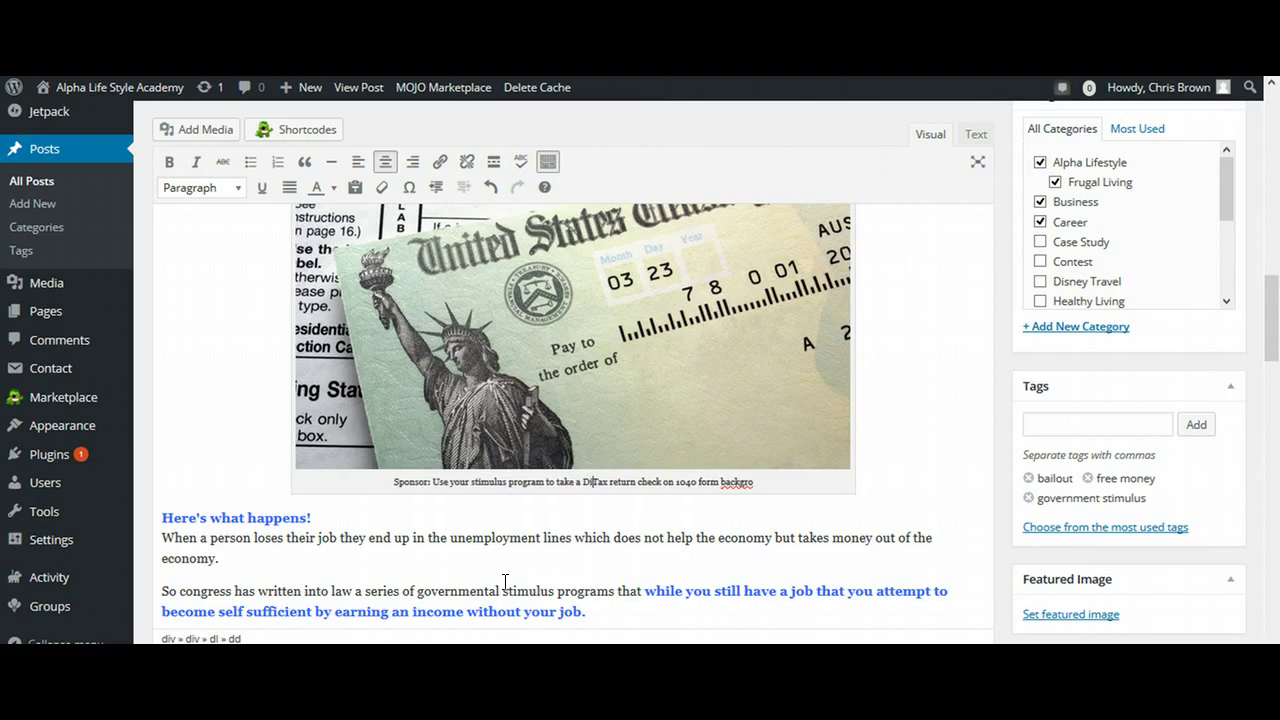
{"action": "type", "text": "ney World"}
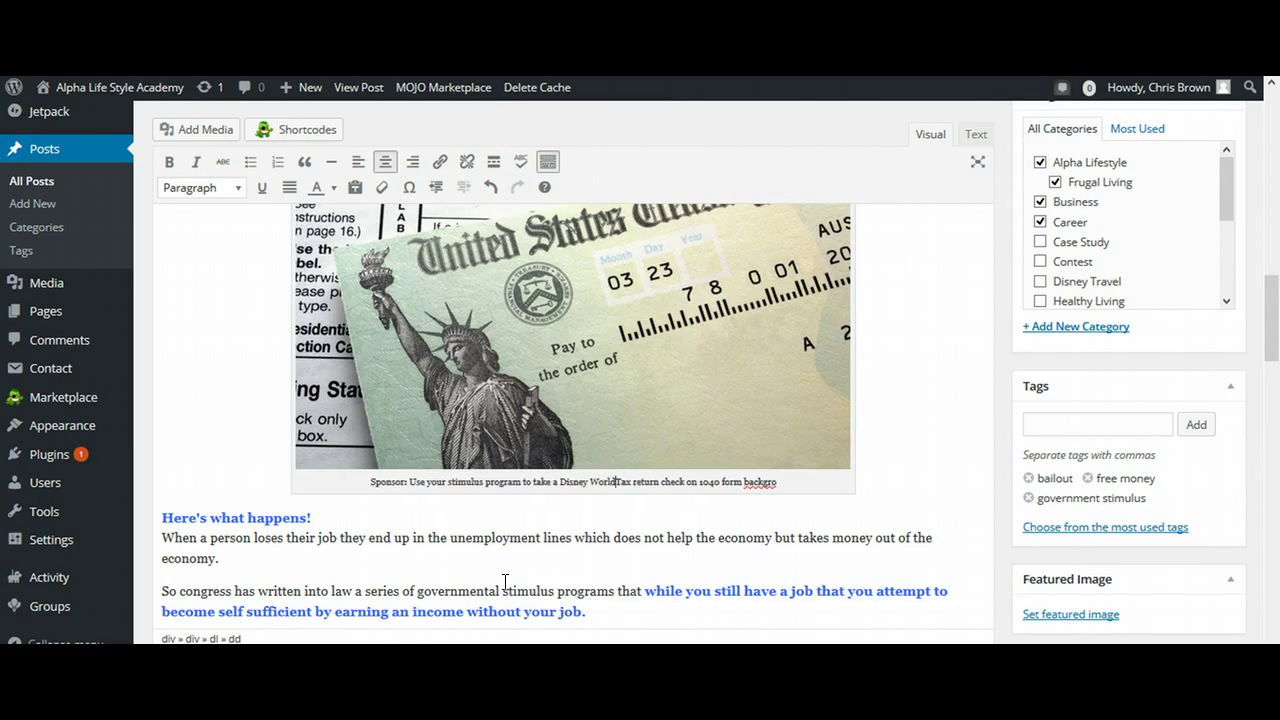
{"action": "type", "text": " V"}
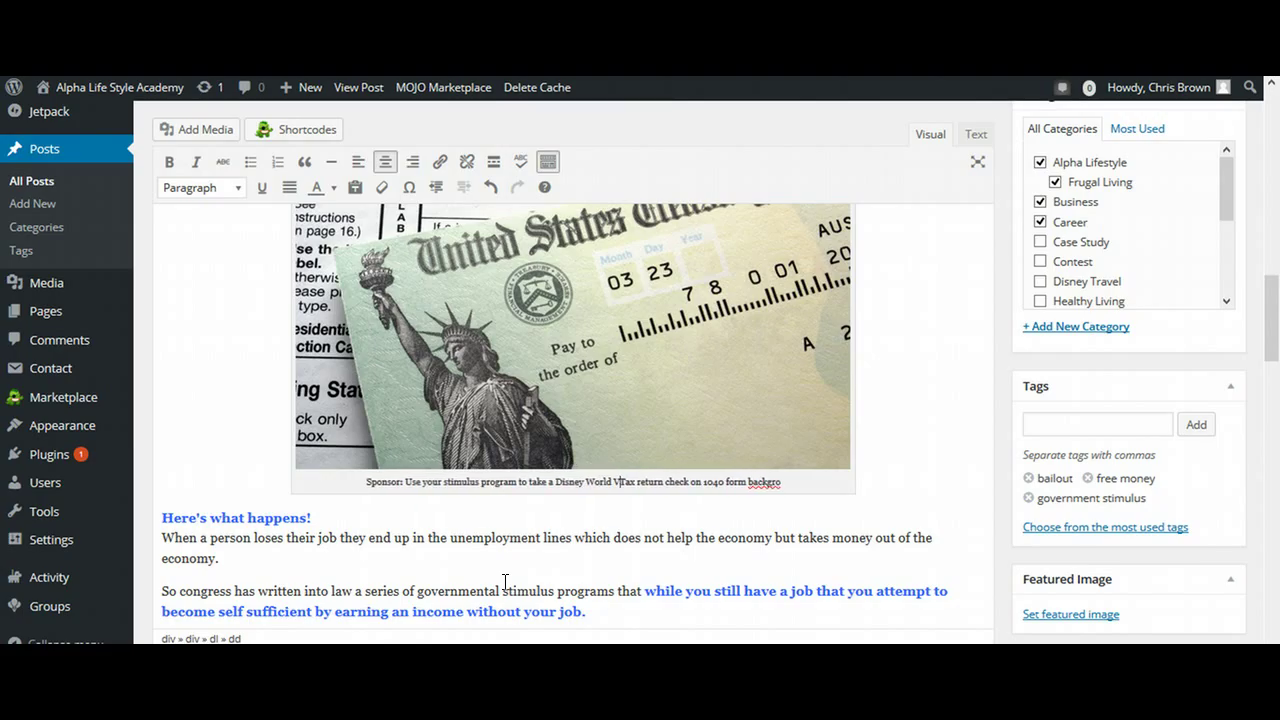
{"action": "key", "text": "BackSpace"}
{"action": "type", "text": "vacation"}
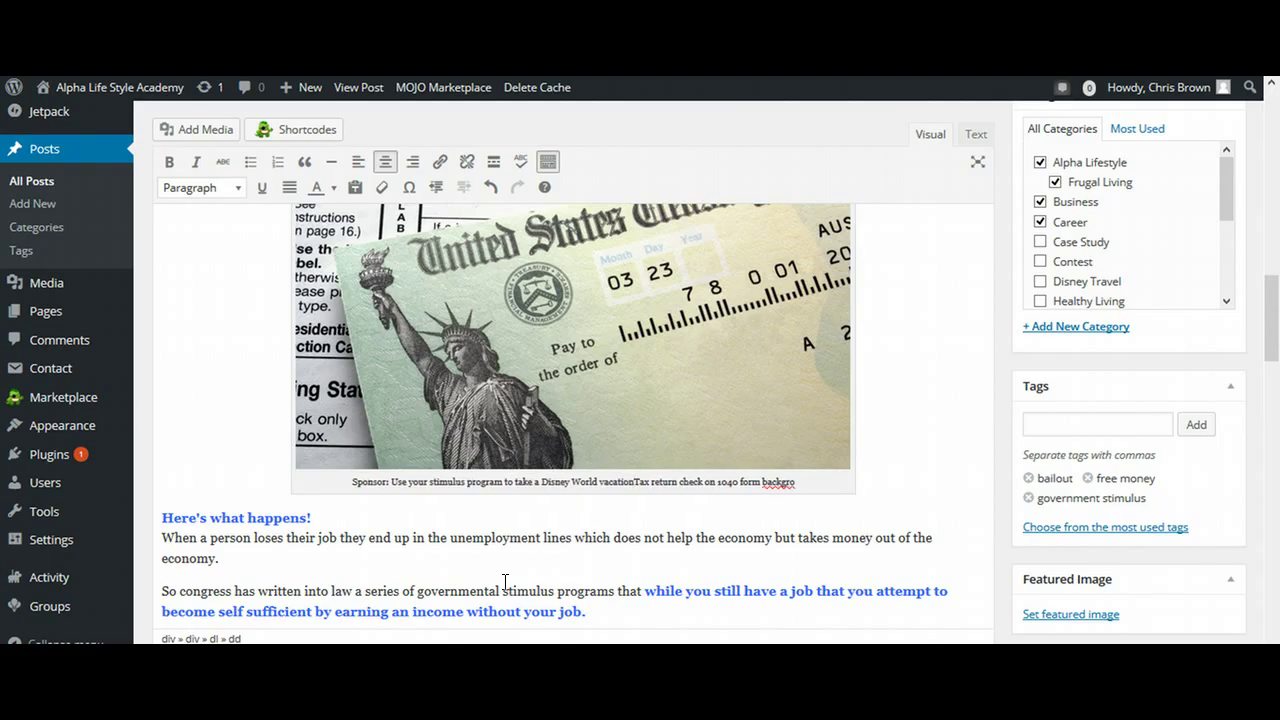
{"action": "type", "text": "! Get ther"}
{"action": "key", "text": "BackSpace"}
{"action": "key", "text": "BackSpace"}
{"action": "type", "text": "most"}
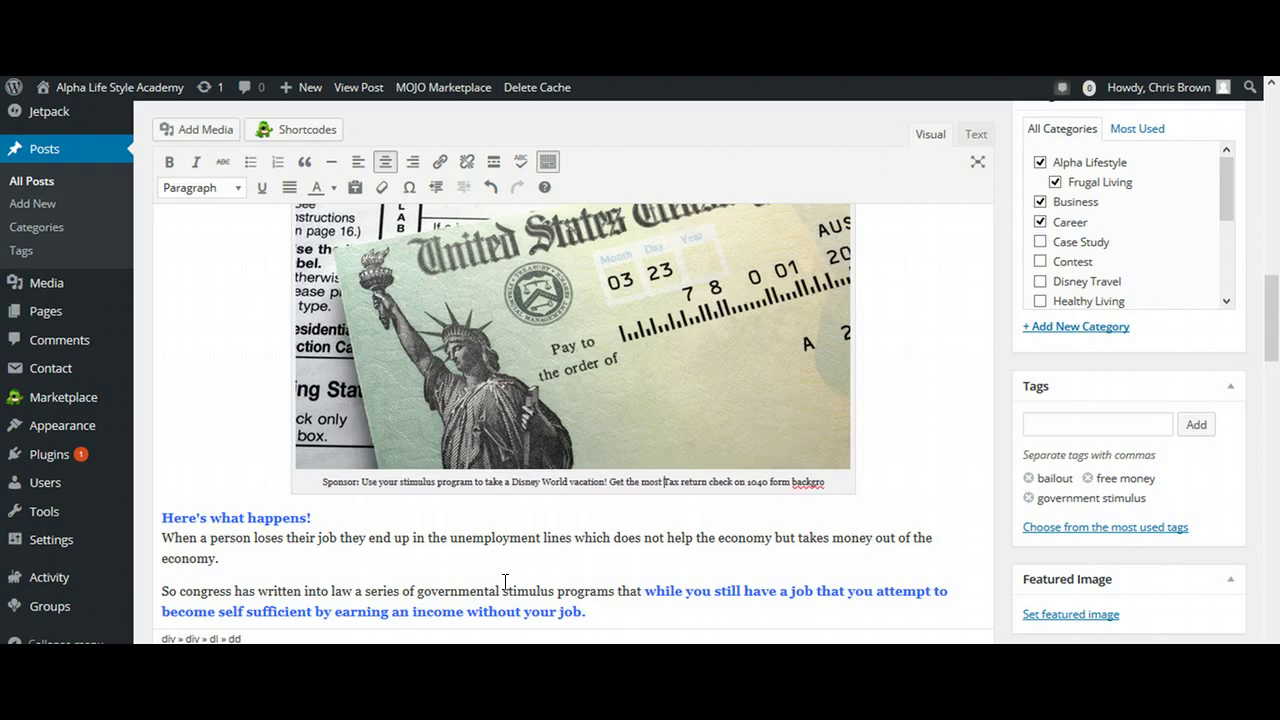
{"action": "type", "text": " o"}
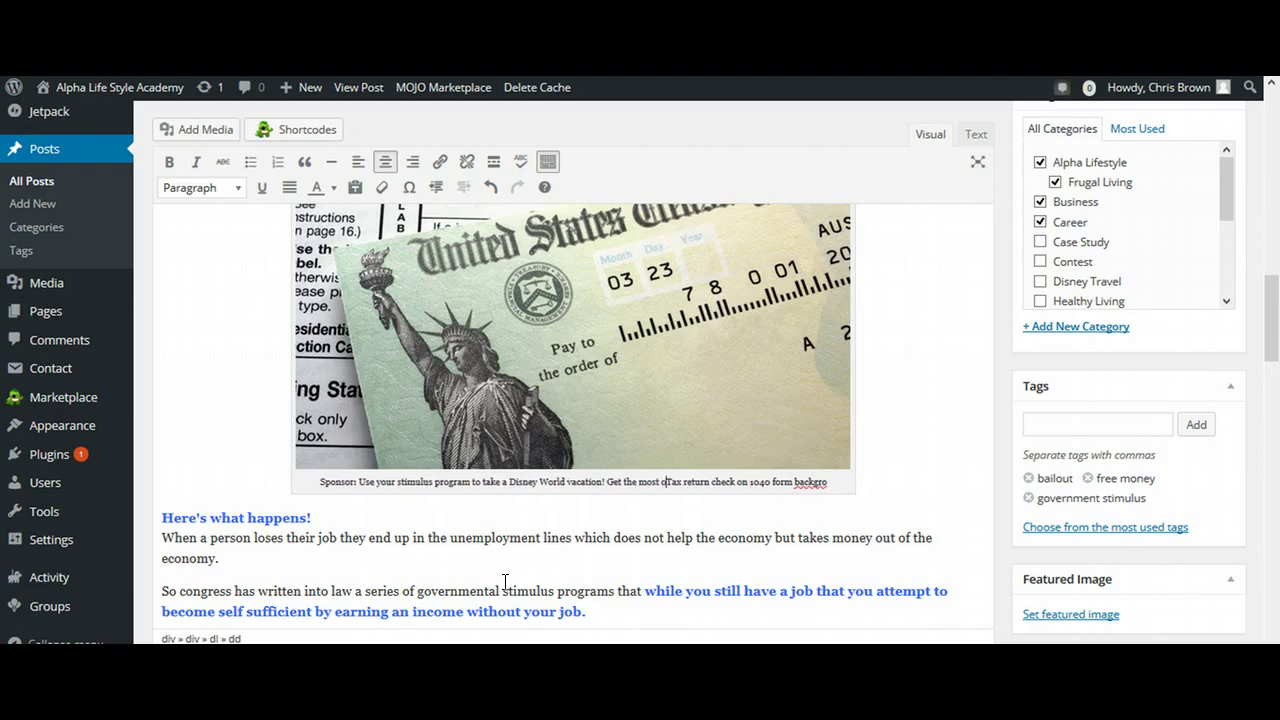
{"action": "type", "text": "ut of your "}
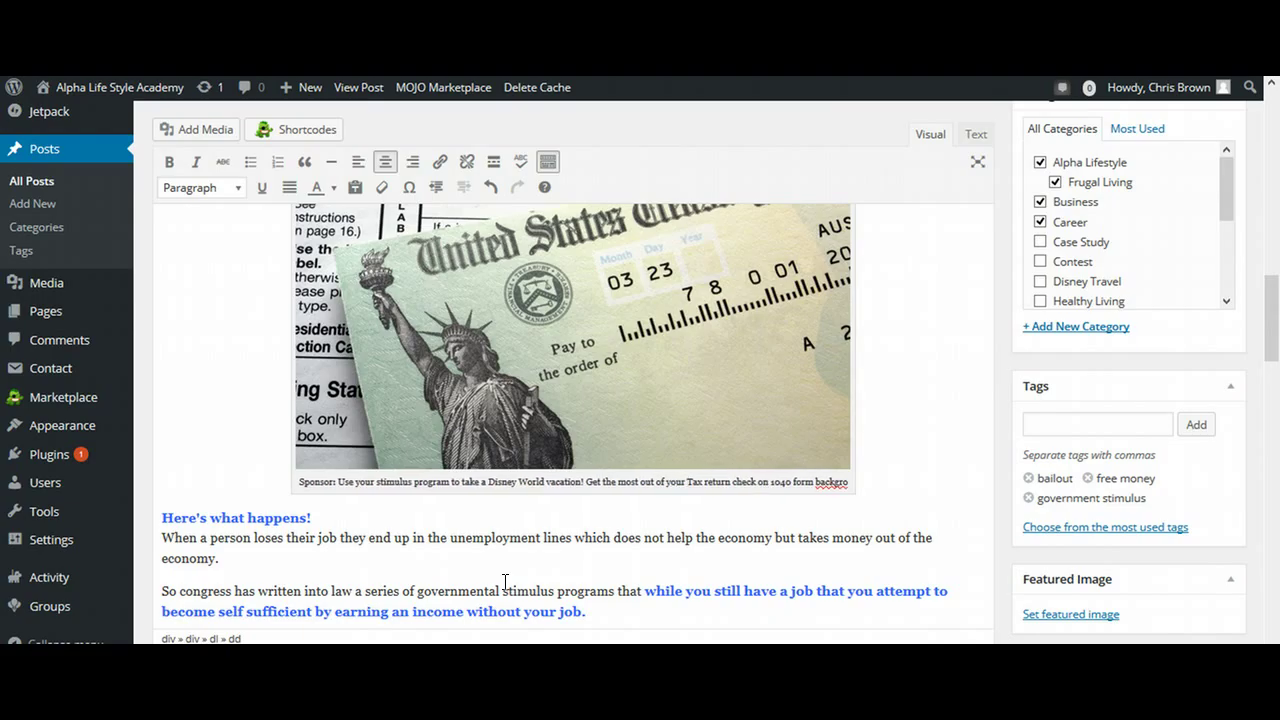
{"action": "type", "text": "Disney Wor"}
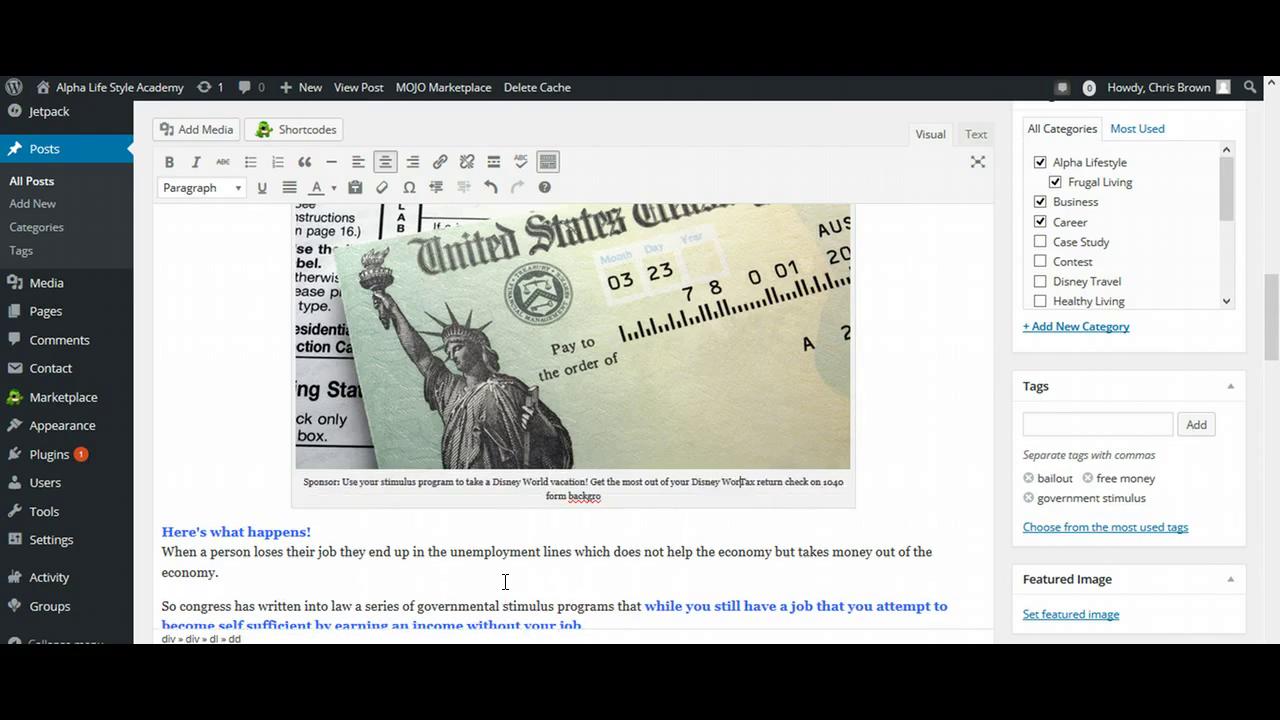
{"action": "type", "text": "ld vacatio"}
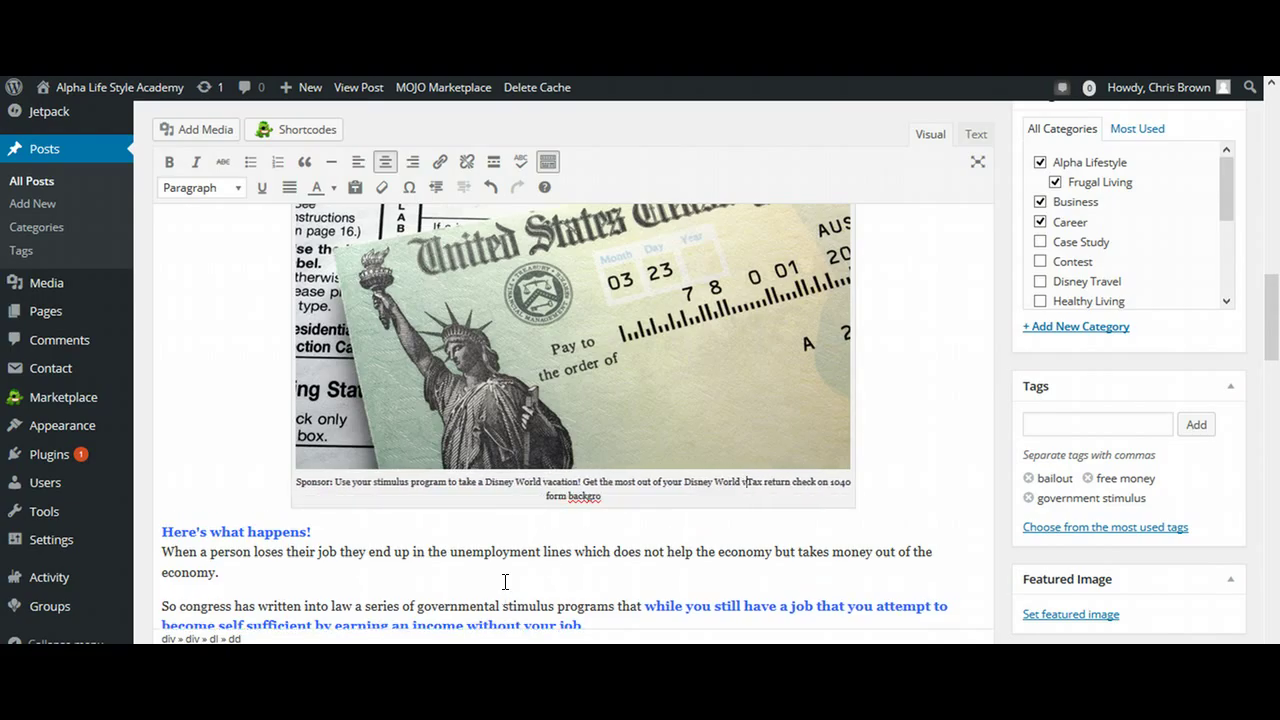
{"action": "type", "text": "n "}
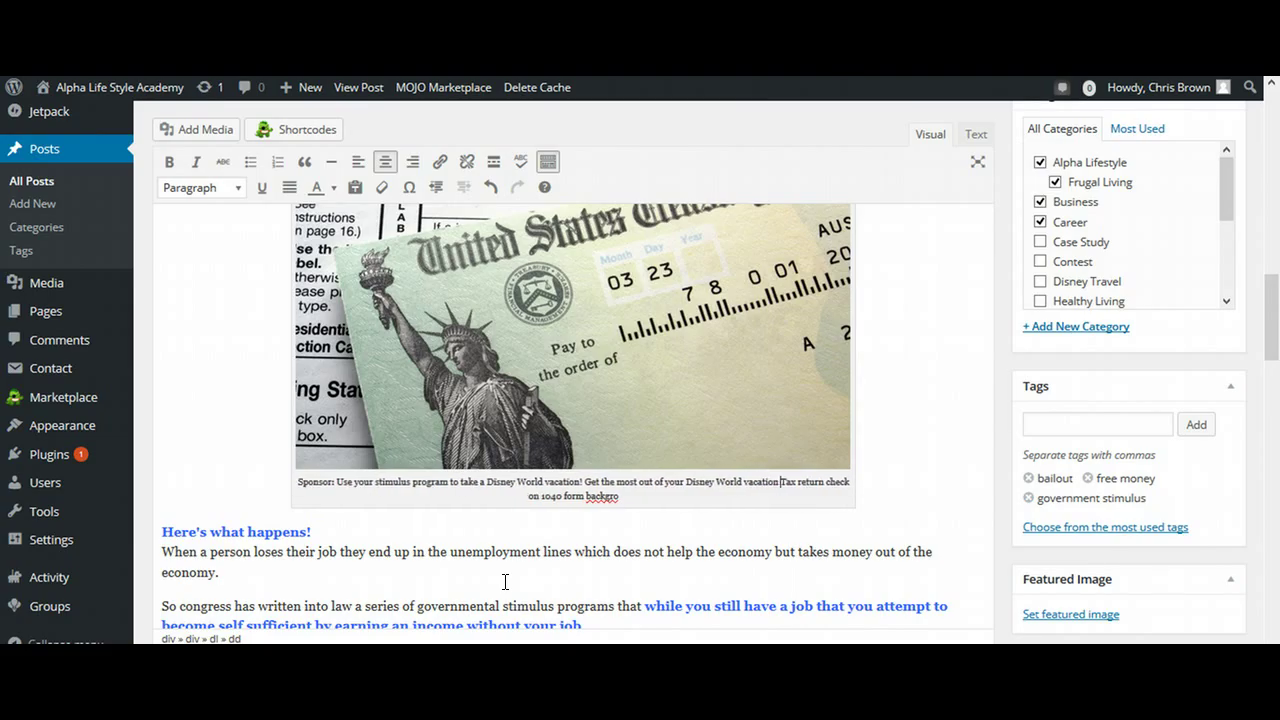
{"action": "type", "text": ">> "}
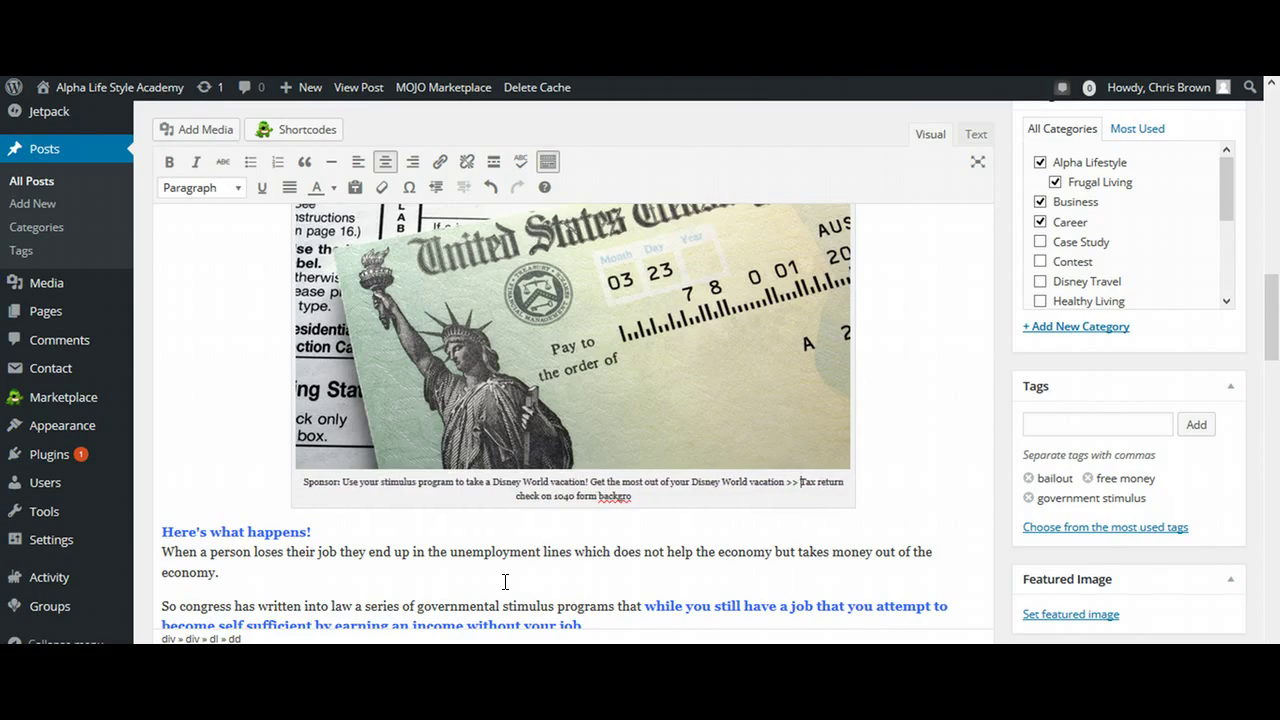
{"action": "type", "text": "click"}
{"action": "key", "text": "BackSpace"}
{"action": "key", "text": "BackSpace"}
{"action": "type", "text": "ck here"}
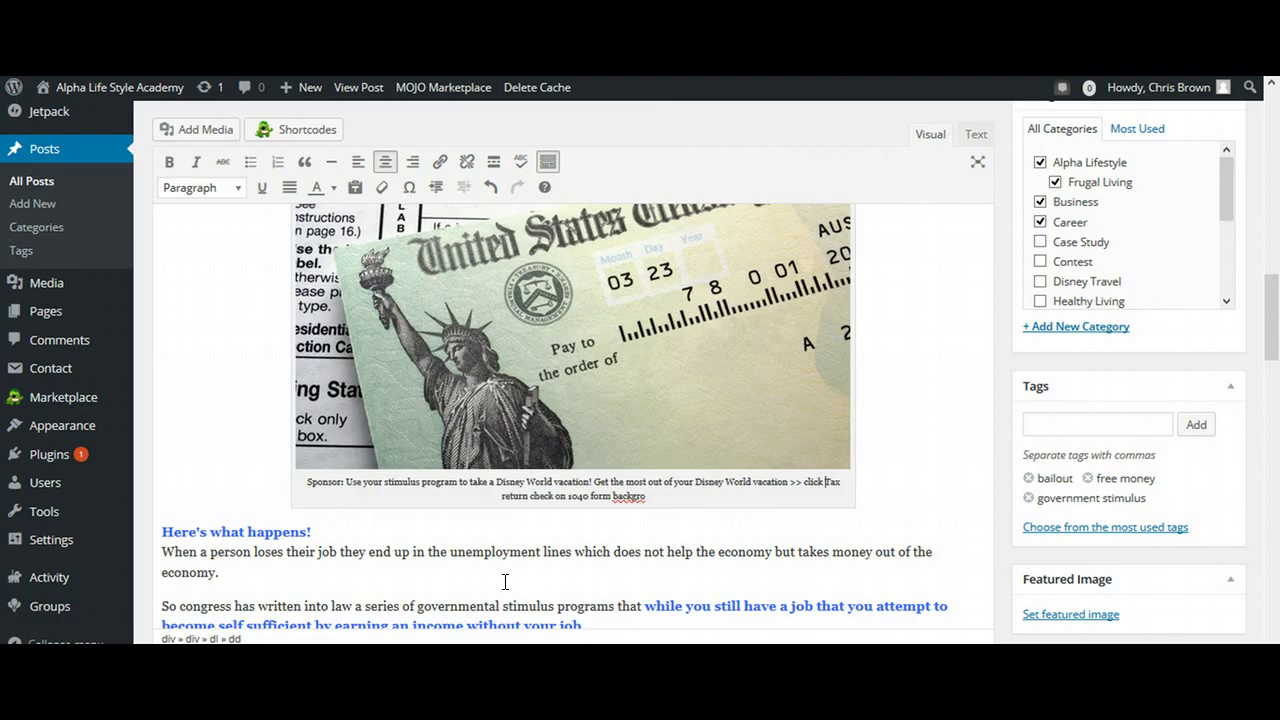
{"action": "key", "text": "Delete"}
{"action": "key", "text": "Delete"}
{"action": "key", "text": "Delete"}
{"action": "key", "text": "Delete"}
{"action": "key", "text": "Delete"}
{"action": "key", "text": "Delete"}
{"action": "key", "text": "Delete"}
{"action": "key", "text": "Delete"}
{"action": "key", "text": "Delete"}
{"action": "key", "text": "Delete"}
{"action": "key", "text": "Delete"}
{"action": "key", "text": "Delete"}
{"action": "key", "text": "Delete"}
{"action": "key", "text": "Delete"}
{"action": "key", "text": "Delete"}
{"action": "key", "text": "Delete"}
{"action": "key", "text": "Delete"}
{"action": "key", "text": "Delete"}
{"action": "key", "text": "Delete"}
{"action": "key", "text": "Delete"}
{"action": "key", "text": "Delete"}
{"action": "key", "text": "Delete"}
{"action": "key", "text": "Delete"}
{"action": "key", "text": "Delete"}
{"action": "key", "text": "Delete"}
{"action": "key", "text": "Delete"}
{"action": "key", "text": "Delete"}
{"action": "key", "text": "Delete"}
{"action": "key", "text": "Delete"}
{"action": "key", "text": "Delete"}
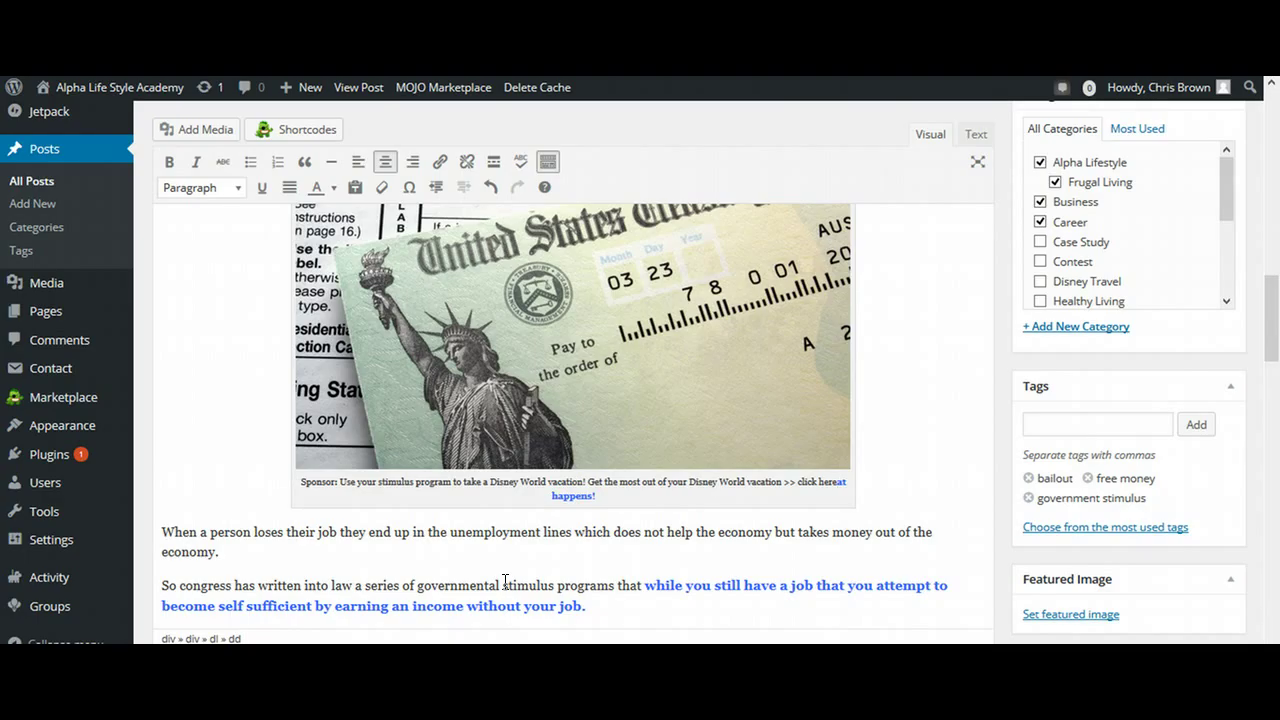
{"action": "key", "text": "Return"}
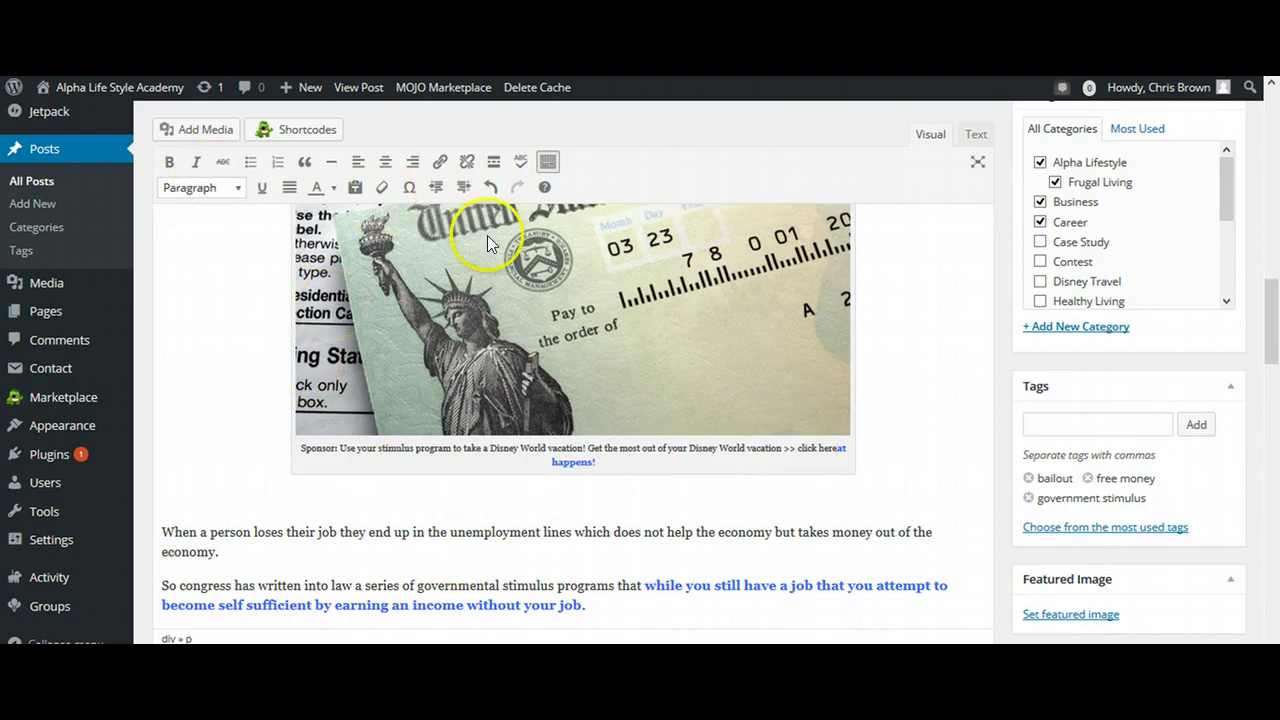
- Undo stray edits and retype 'Get the most out of your Disney World Vacation >> Click Here', removing leftover text
{"action": "left_click", "coordinate": [493, 188]}
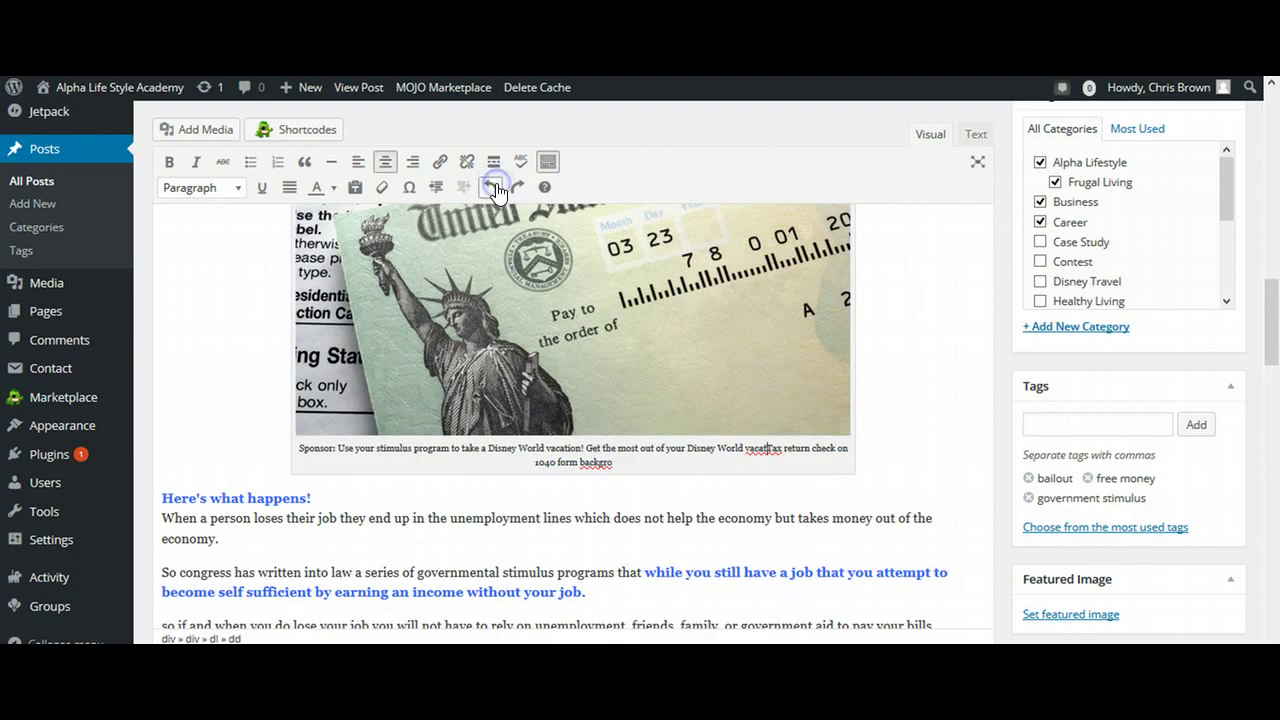
{"action": "left_click", "coordinate": [493, 188]}
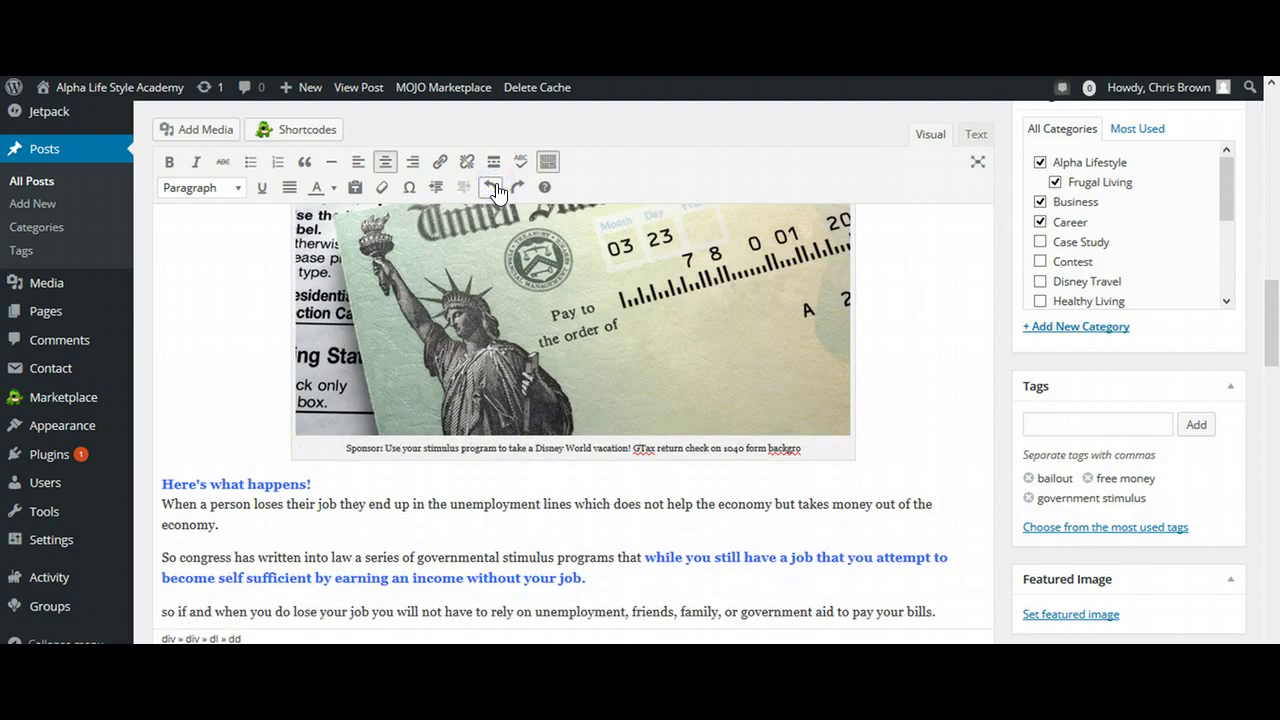
{"action": "left_click", "coordinate": [634, 447]}
{"action": "key", "text": "Delete"}
{"action": "key", "text": "Delete"}
{"action": "key", "text": "Delete"}
{"action": "key", "text": "Delete"}
{"action": "key", "text": "Delete"}
{"action": "key", "text": "Delete"}
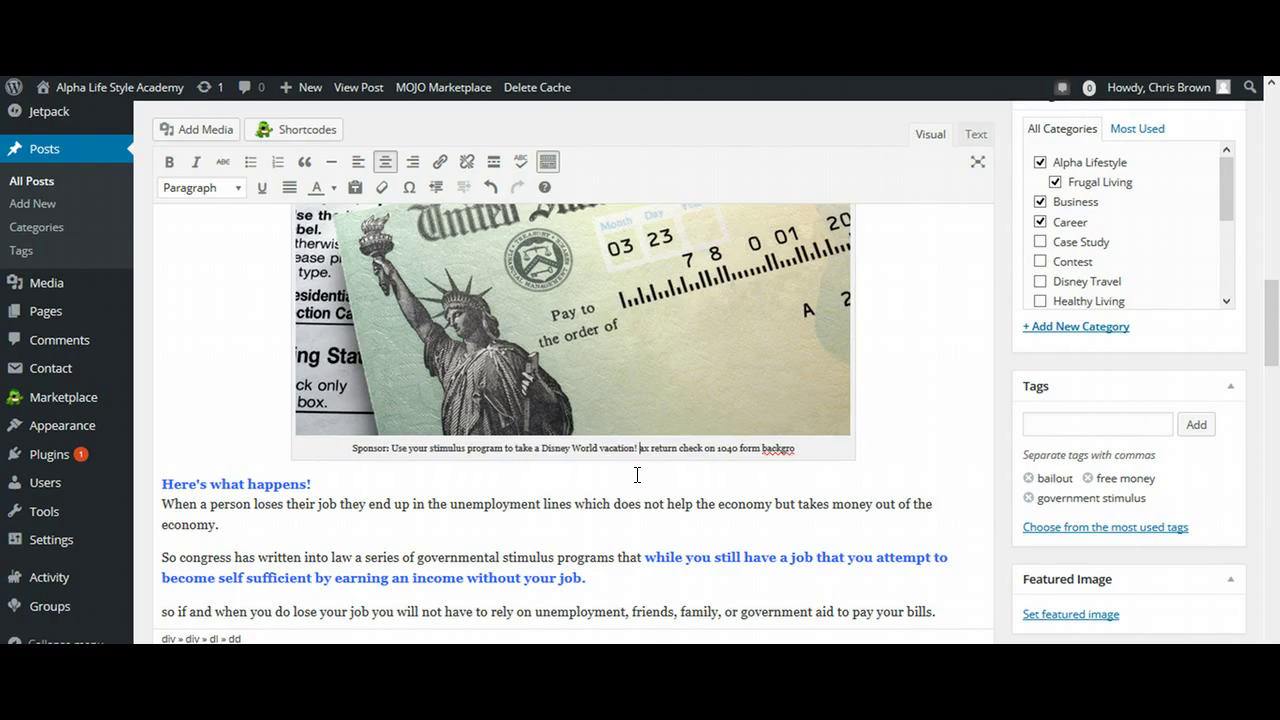
{"action": "key", "text": "Delete"}
{"action": "key", "text": "Delete"}
{"action": "key", "text": "Delete"}
{"action": "key", "text": "Delete"}
{"action": "key", "text": "Delete"}
{"action": "key", "text": "Delete"}
{"action": "key", "text": "Delete"}
{"action": "key", "text": "Delete"}
{"action": "key", "text": "Delete"}
{"action": "key", "text": "Delete"}
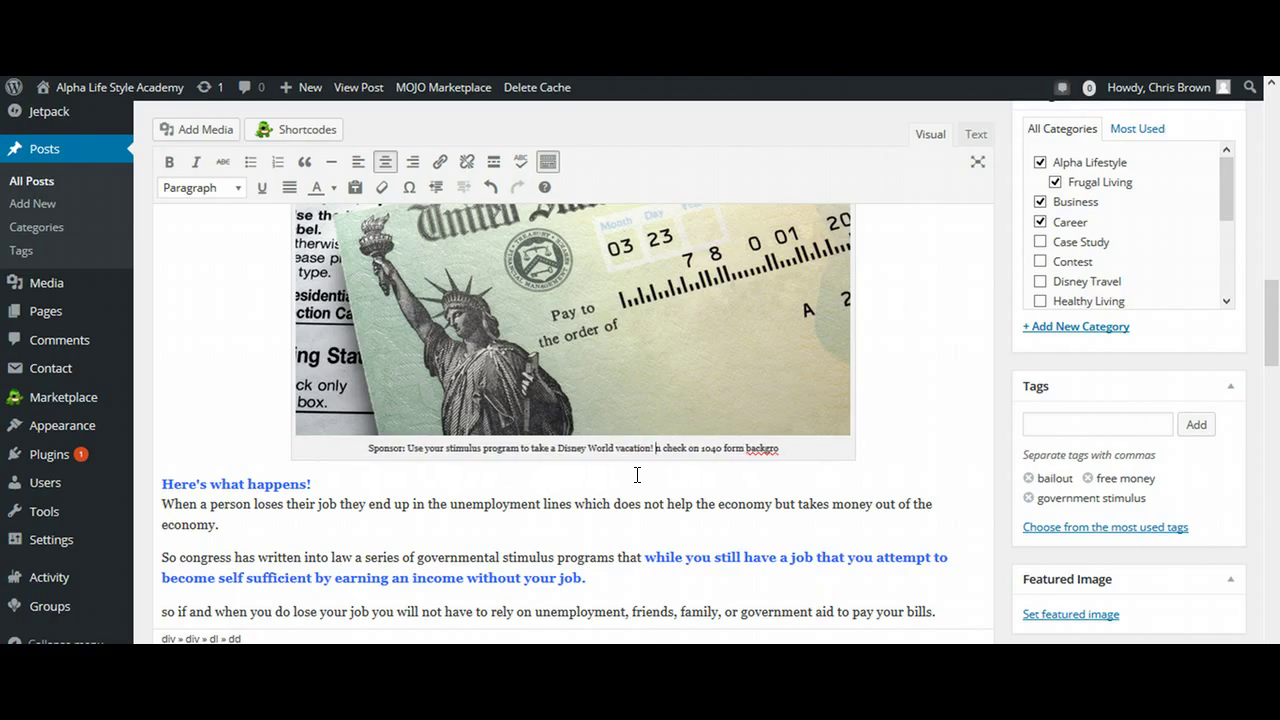
{"action": "type", "text": "Get the m"}
{"action": "type", "text": "ost ou"}
{"action": "type", "text": "t of y"}
{"action": "type", "text": "ou"}
{"action": "type", "text": "r Disney "}
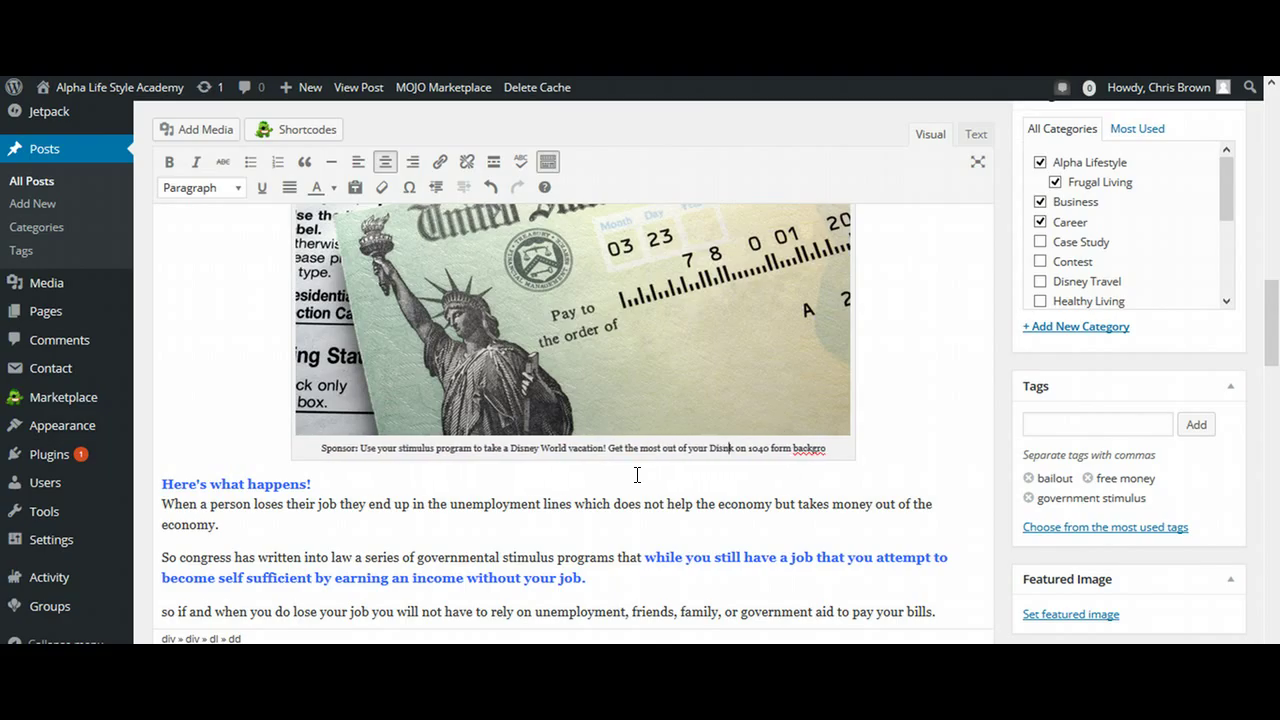
{"action": "type", "text": "World "}
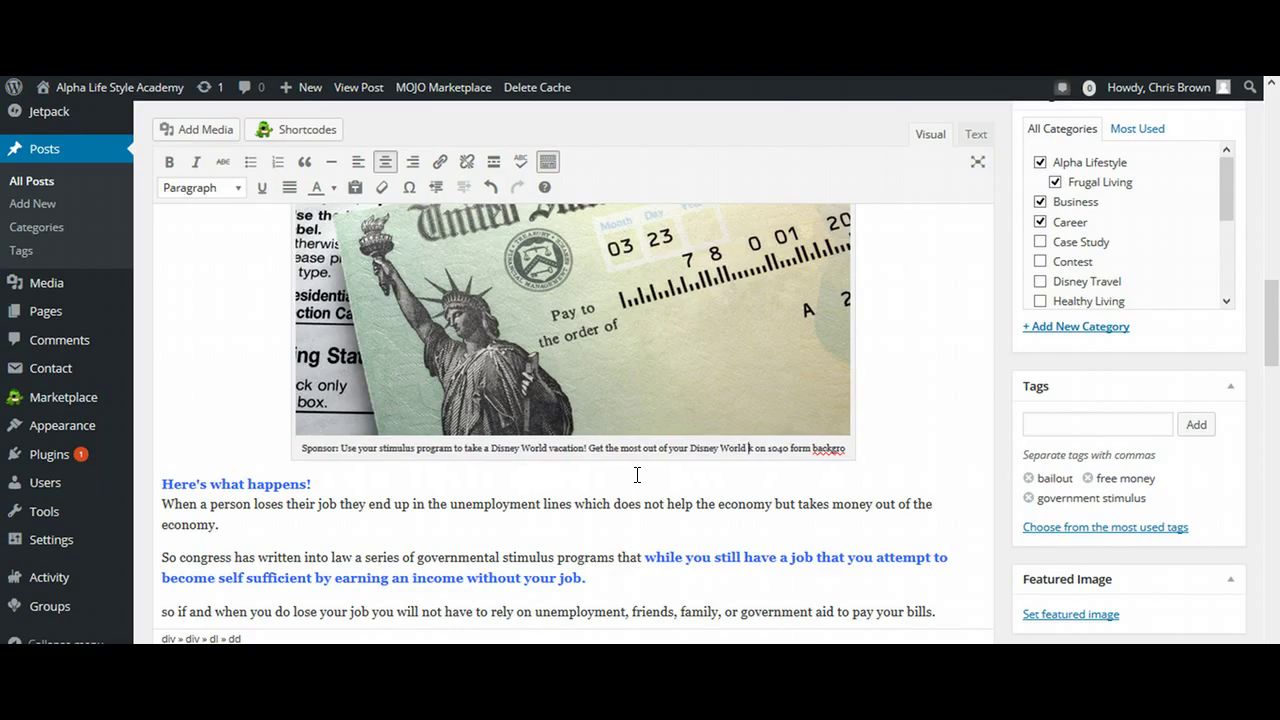
{"action": "type", "text": "Vacation"}
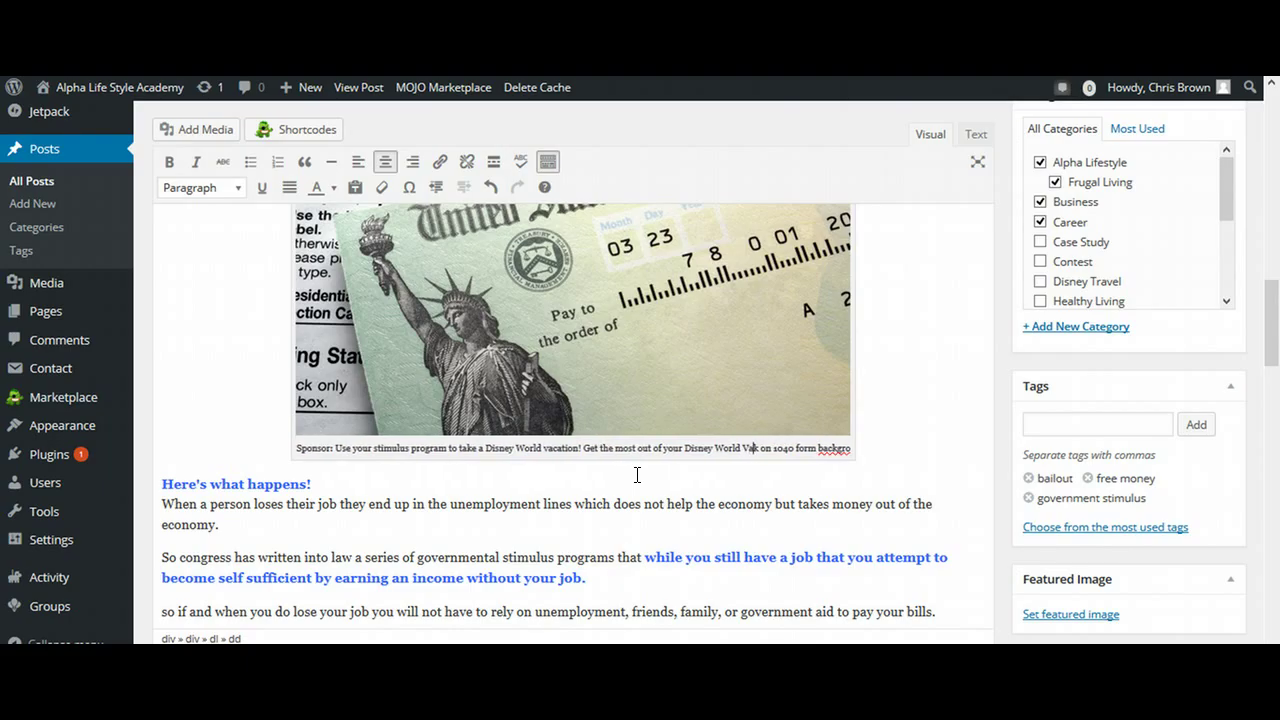
{"action": "type", "text": " >> "}
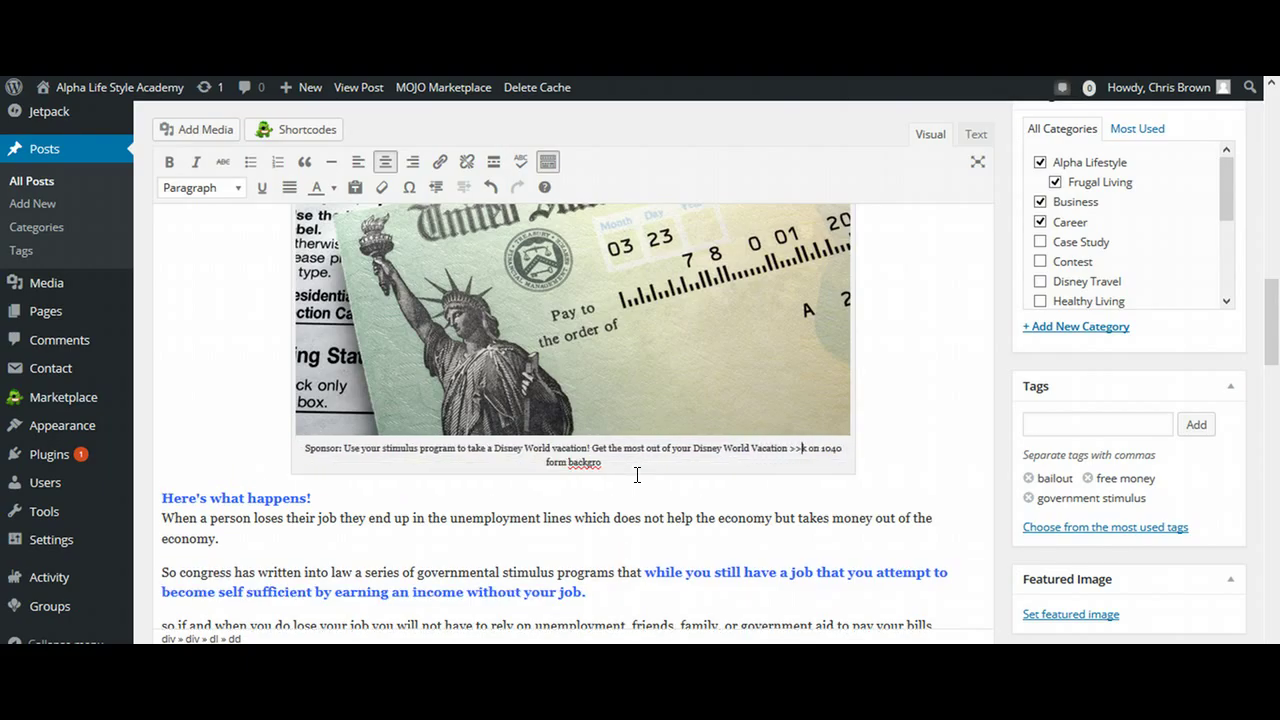
{"action": "type", "text": "Clic"}
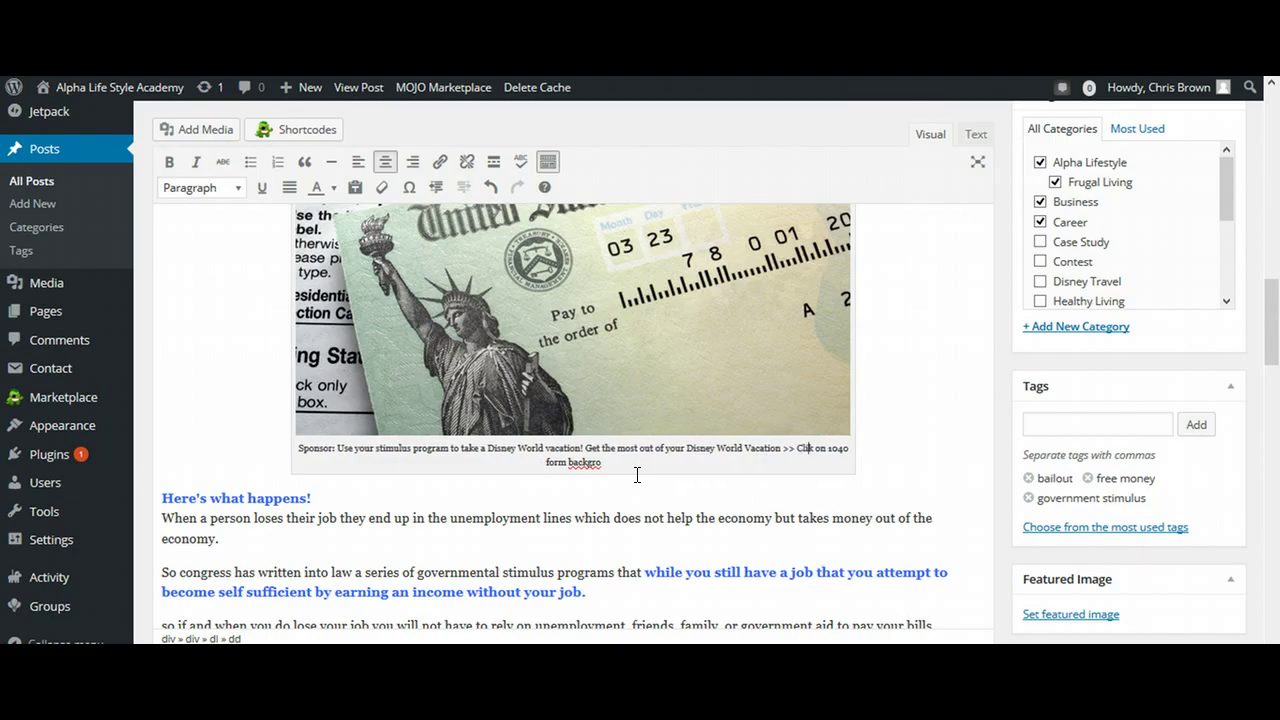
{"action": "key", "text": "BackSpace"}
{"action": "key", "text": "BackSpace"}
{"action": "type", "text": "ck Here"}
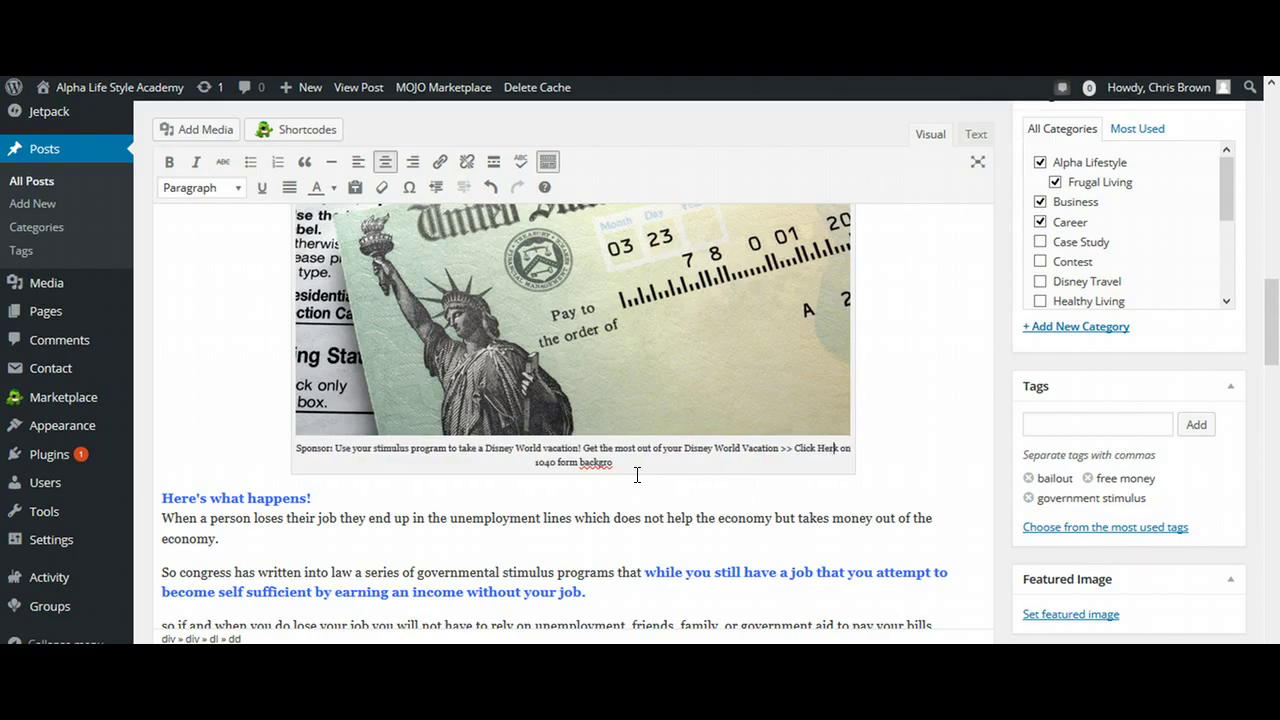
{"action": "key", "text": "Delete"}
{"action": "key", "text": "Delete"}
{"action": "key", "text": "Delete"}
{"action": "key", "text": "Delete"}
{"action": "key", "text": "Delete"}
{"action": "key", "text": "Delete"}
{"action": "key", "text": "Delete"}
{"action": "key", "text": "Delete"}
{"action": "key", "text": "Delete"}
{"action": "key", "text": "Delete"}
{"action": "key", "text": "Delete"}
{"action": "key", "text": "Delete"}
{"action": "key", "text": "Delete"}
{"action": "key", "text": "Delete"}
{"action": "key", "text": "Delete"}
{"action": "key", "text": "Delete"}
{"action": "key", "text": "Delete"}
{"action": "key", "text": "Delete"}
{"action": "key", "text": "Delete"}
{"action": "key", "text": "Delete"}
{"action": "key", "text": "Delete"}
{"action": "key", "text": "Delete"}
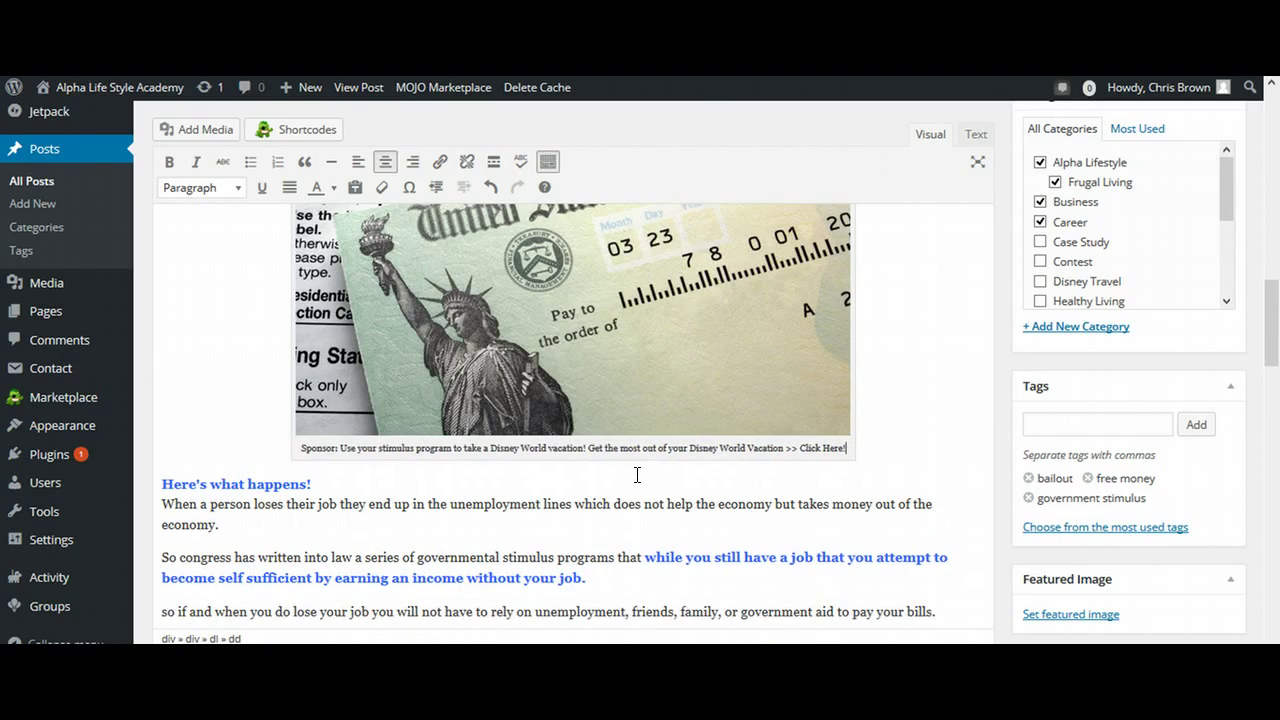
{"action": "left_click", "coordinate": [340, 447]}
{"action": "left_click_drag", "start_coordinate": [340, 447], "coordinate": [851, 457]}
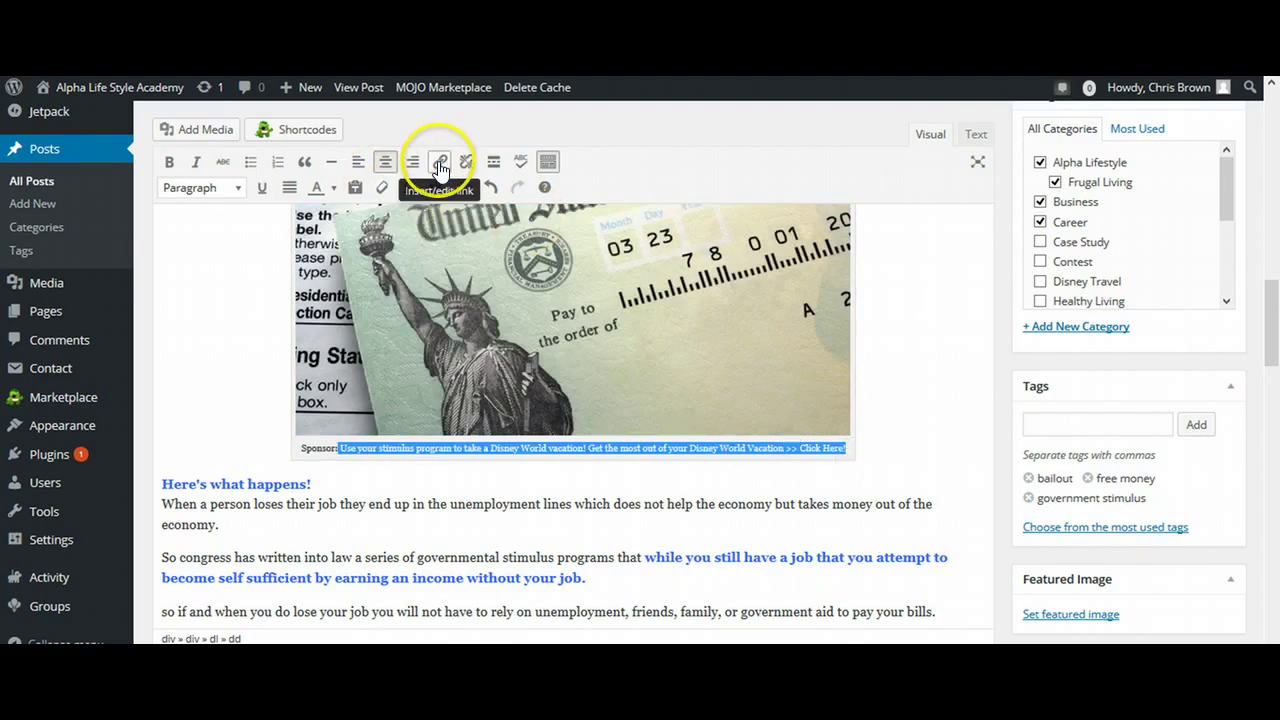
{"action": "left_click", "coordinate": [439, 161]}
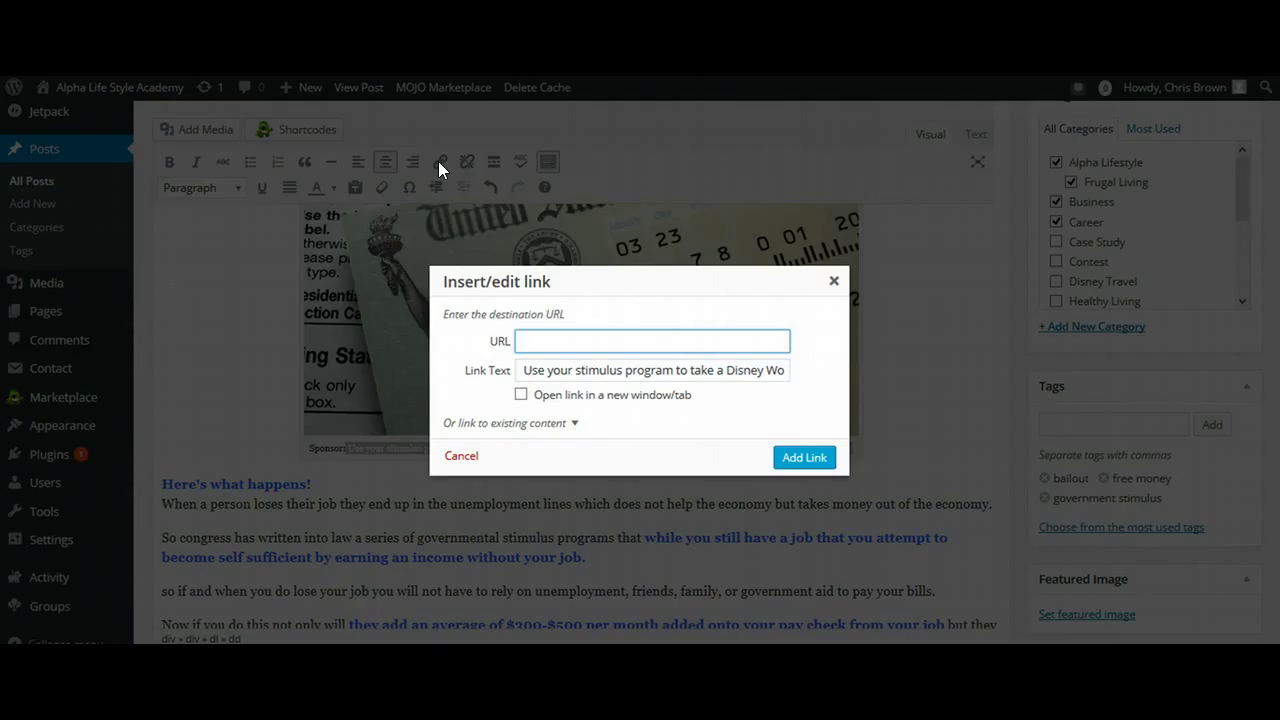
{"action": "type", "text": "http"}
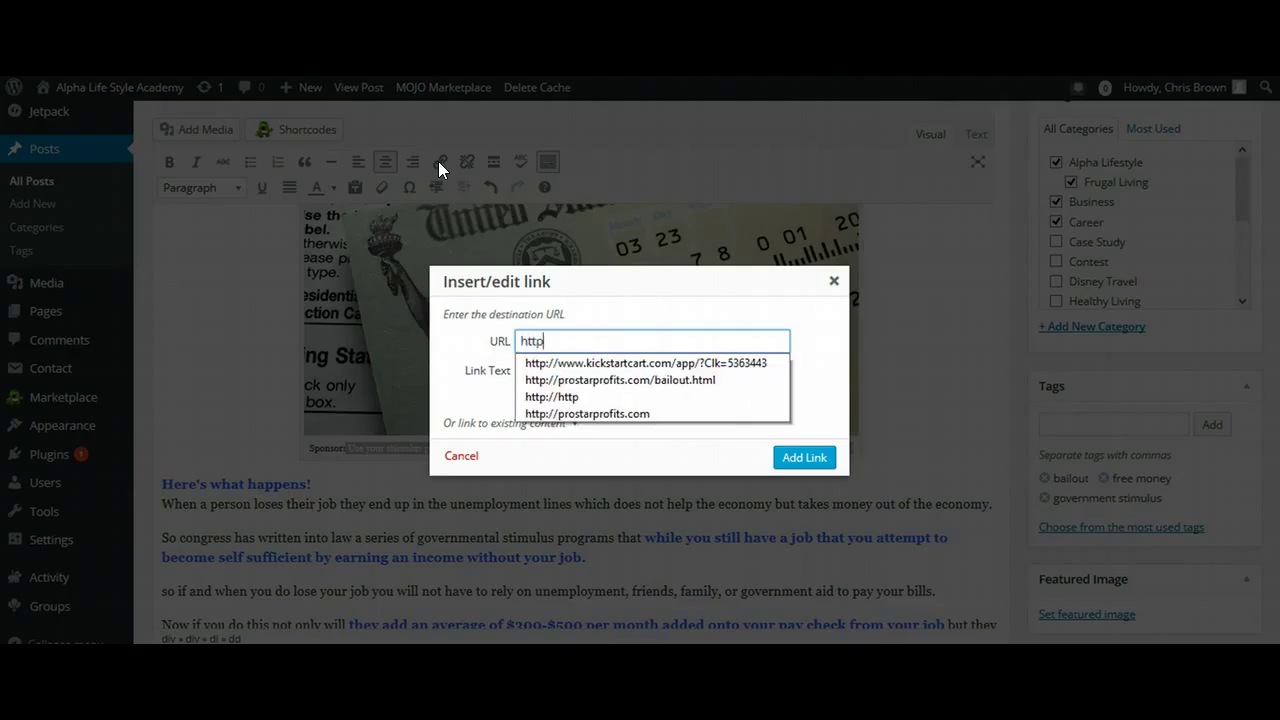
{"action": "type", "text": "://prostar"}
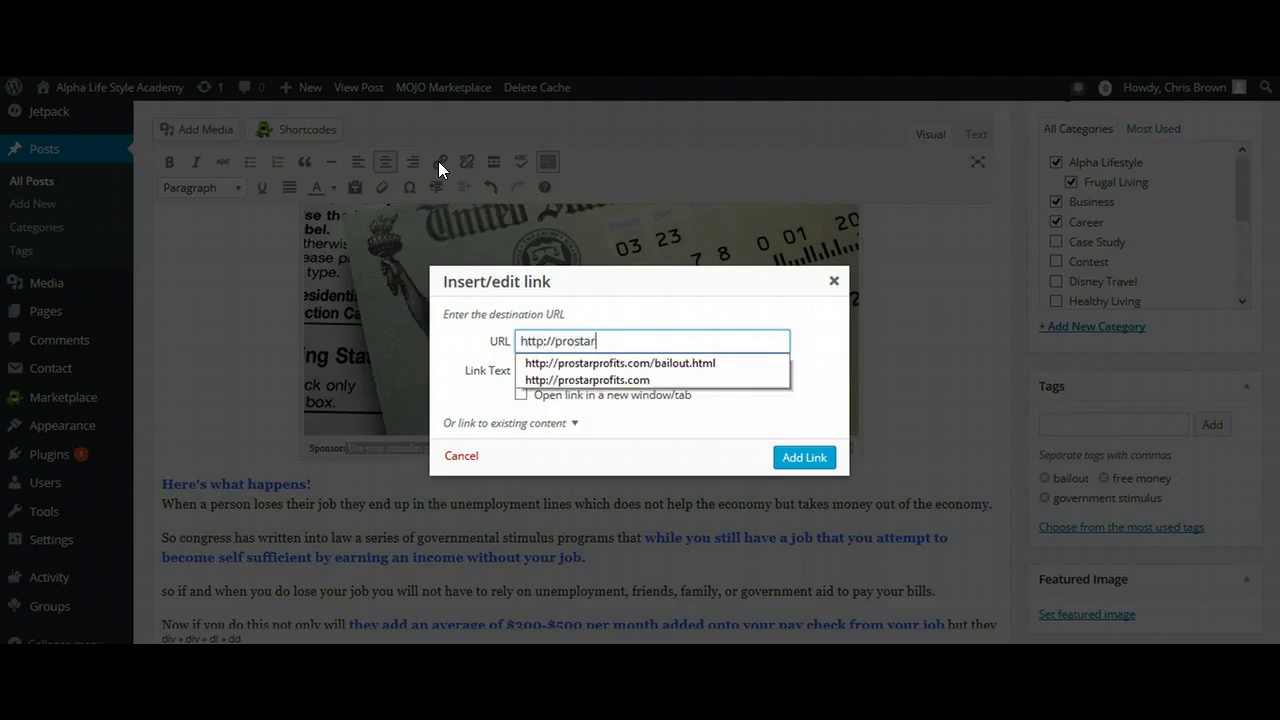
{"action": "type", "text": "profits.com/"}
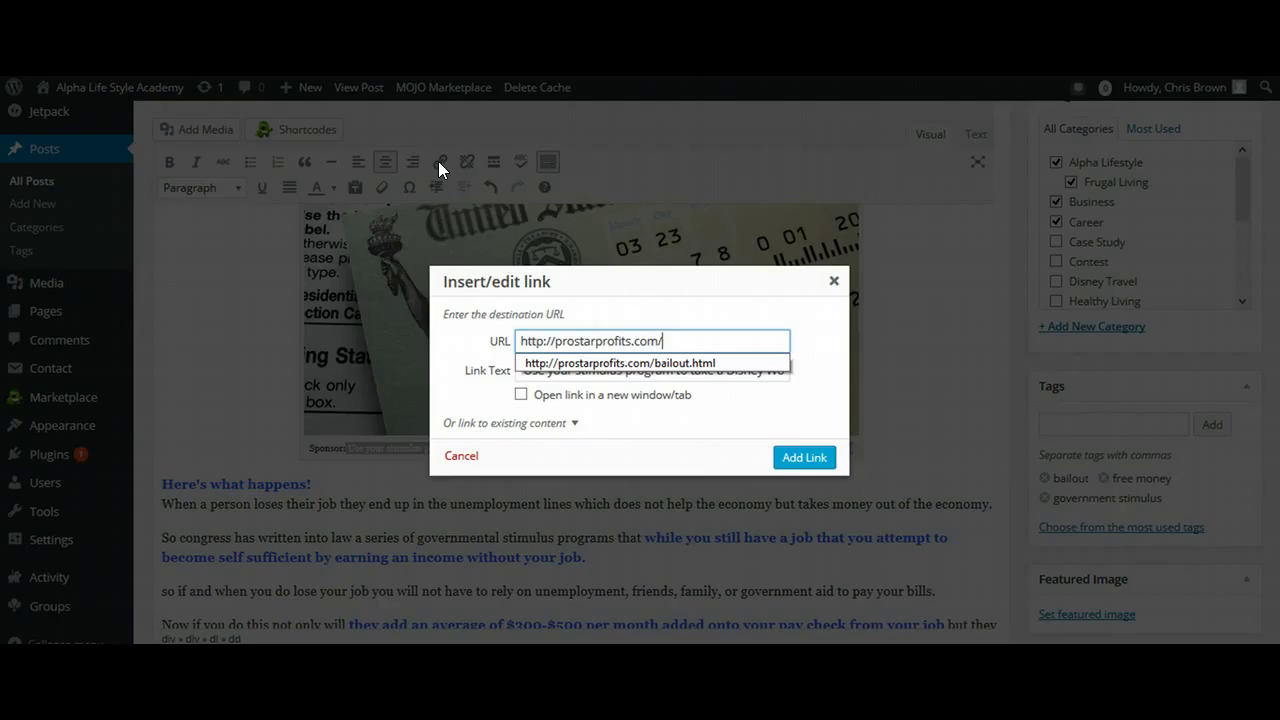
{"action": "type", "text": "di"}
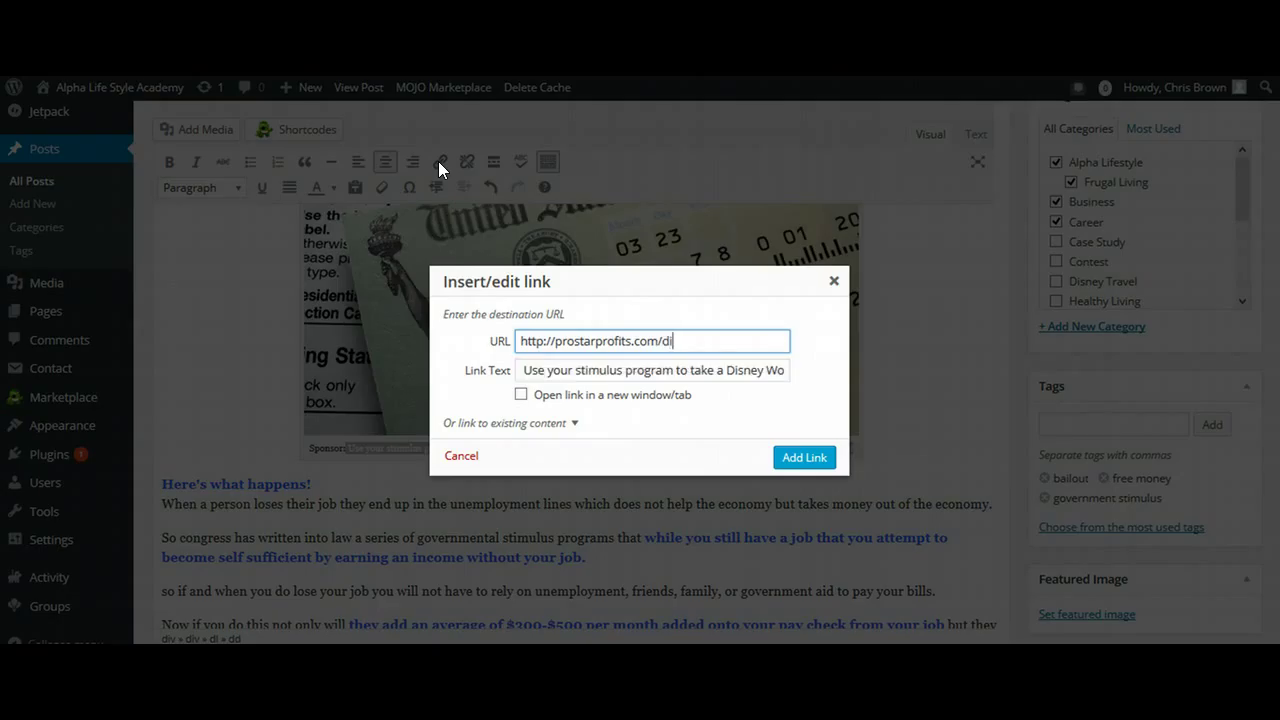
{"action": "type", "text": "sneyworld"}
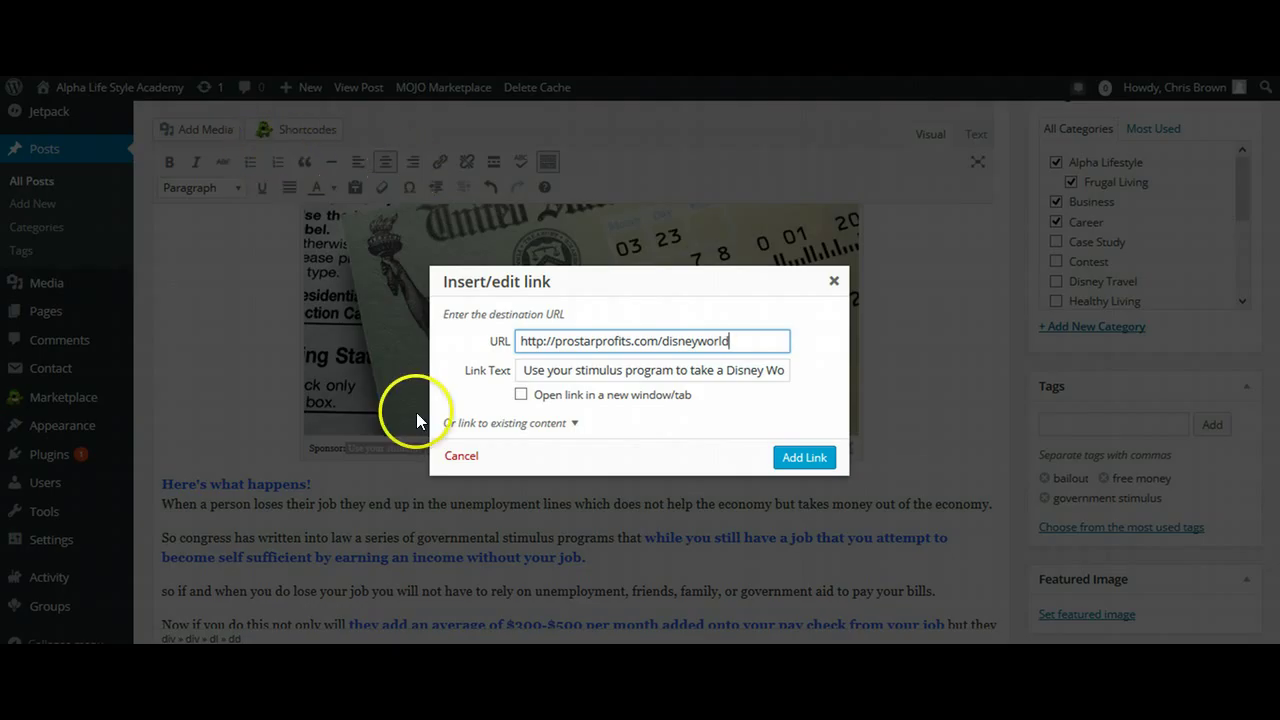
{"action": "left_click", "coordinate": [521, 394]}
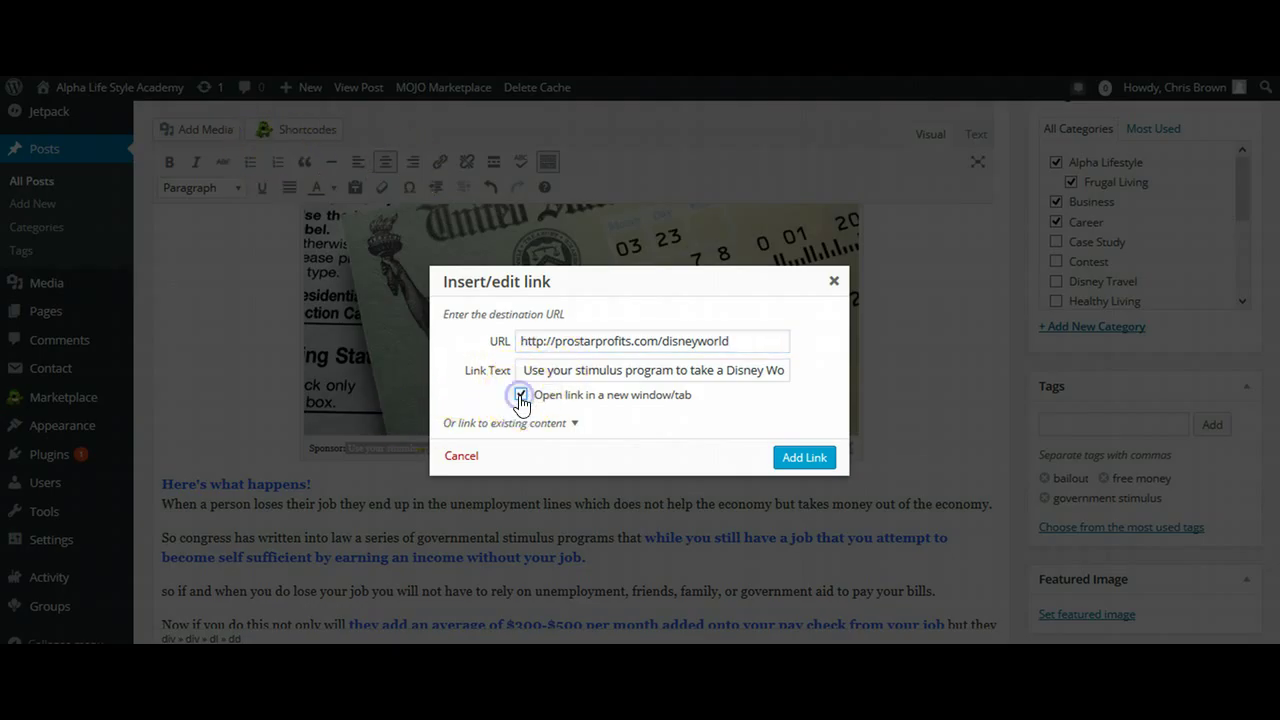
{"action": "left_click", "coordinate": [806, 459]}
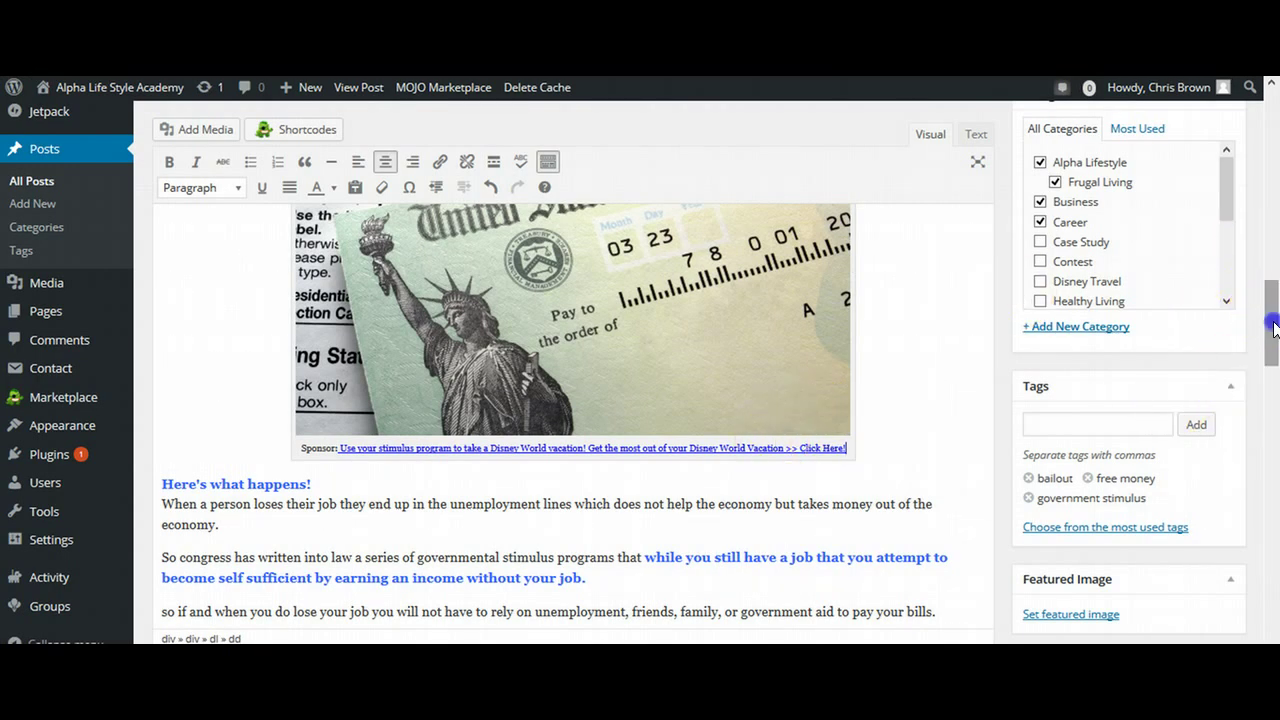
- Save the post changes with Update
{"action": "mouse_move", "coordinate": [1266, 320]}
{"action": "left_mouse_down"}
{"action": "mouse_move", "coordinate": [1270, 275]}
{"action": "mouse_move", "coordinate": [1271, 296]}
{"action": "left_mouse_up"}
{"action": "left_click", "coordinate": [1200, 272]}
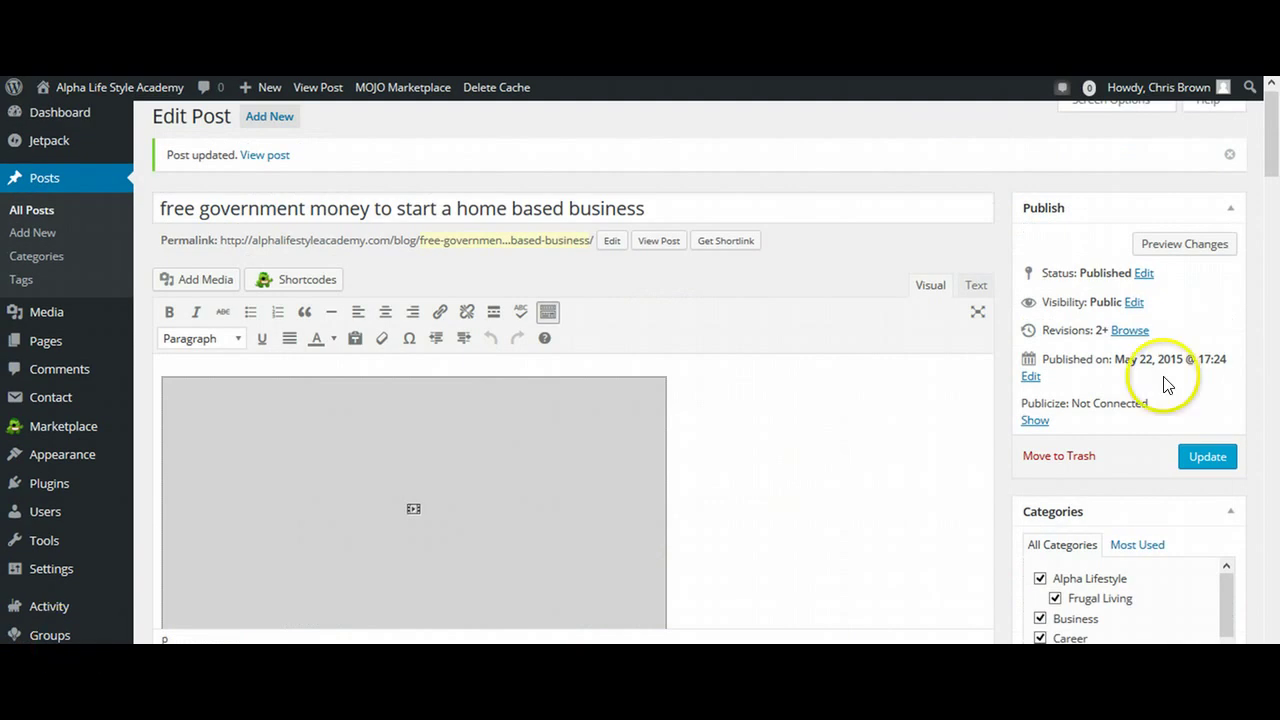
{"action": "mouse_move", "coordinate": [1273, 117]}
{"action": "left_mouse_down"}
{"action": "mouse_move", "coordinate": [1275, 137]}
{"action": "mouse_move", "coordinate": [1266, 106]}
{"action": "left_mouse_up"}
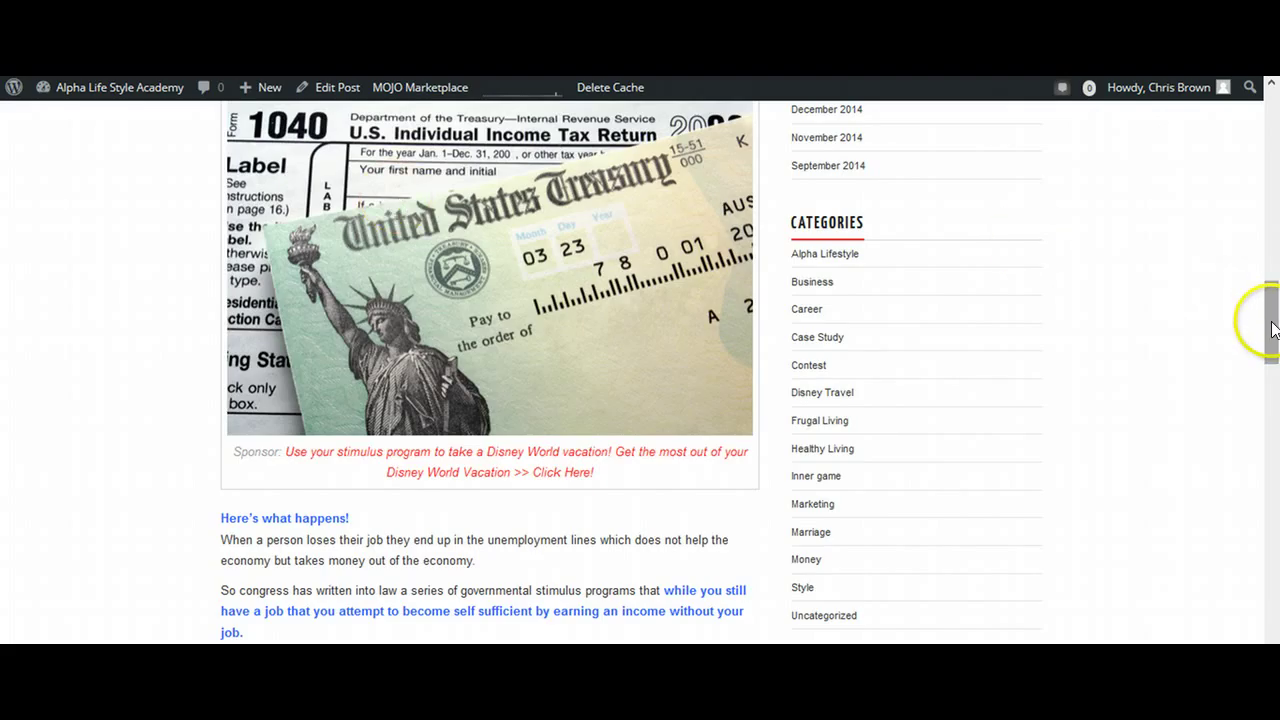
- Scroll the live post down to the linked sponsor caption
{"action": "mouse_move", "coordinate": [1274, 323]}
{"action": "left_mouse_down"}
{"action": "mouse_move", "coordinate": [1272, 155]}
{"action": "mouse_move", "coordinate": [1274, 350]}
{"action": "mouse_move", "coordinate": [1275, 325]}
{"action": "left_mouse_up"}
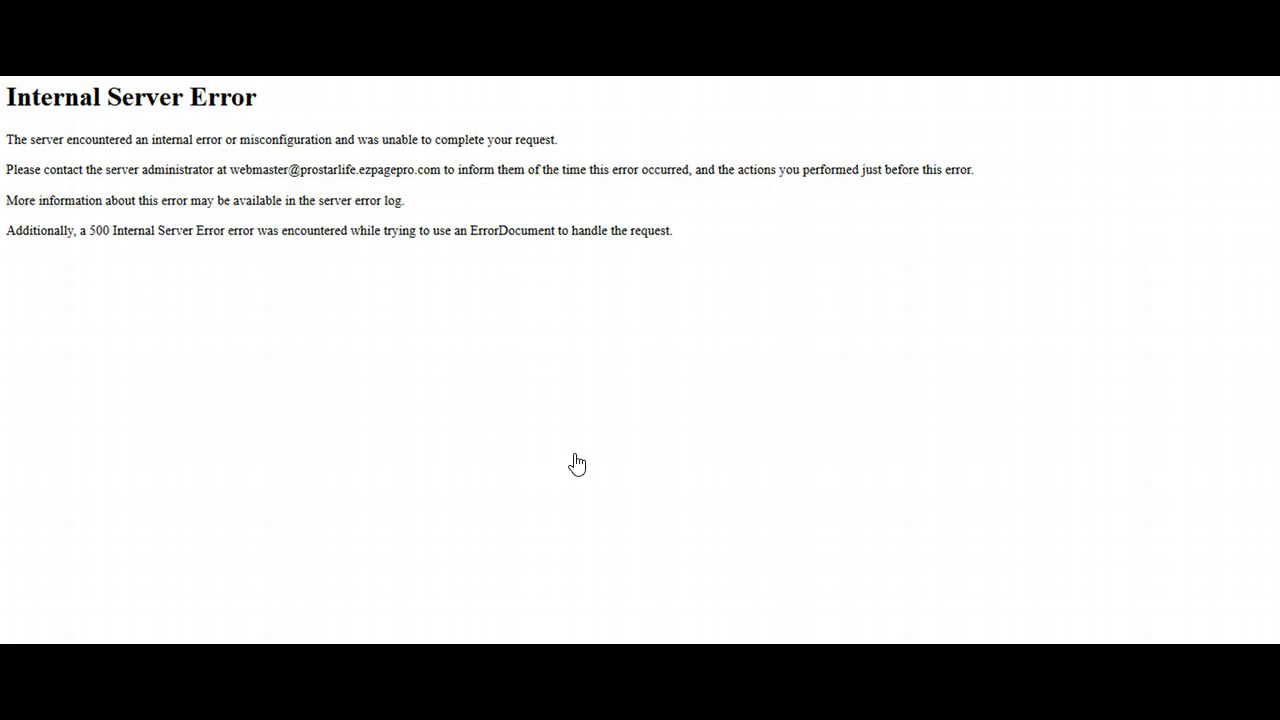
- Go back from the error page to the live post with Alt+Left
{"action": "left_click", "coordinate": [377, 157]}
{"action": "key", "text": "alt+Left"}
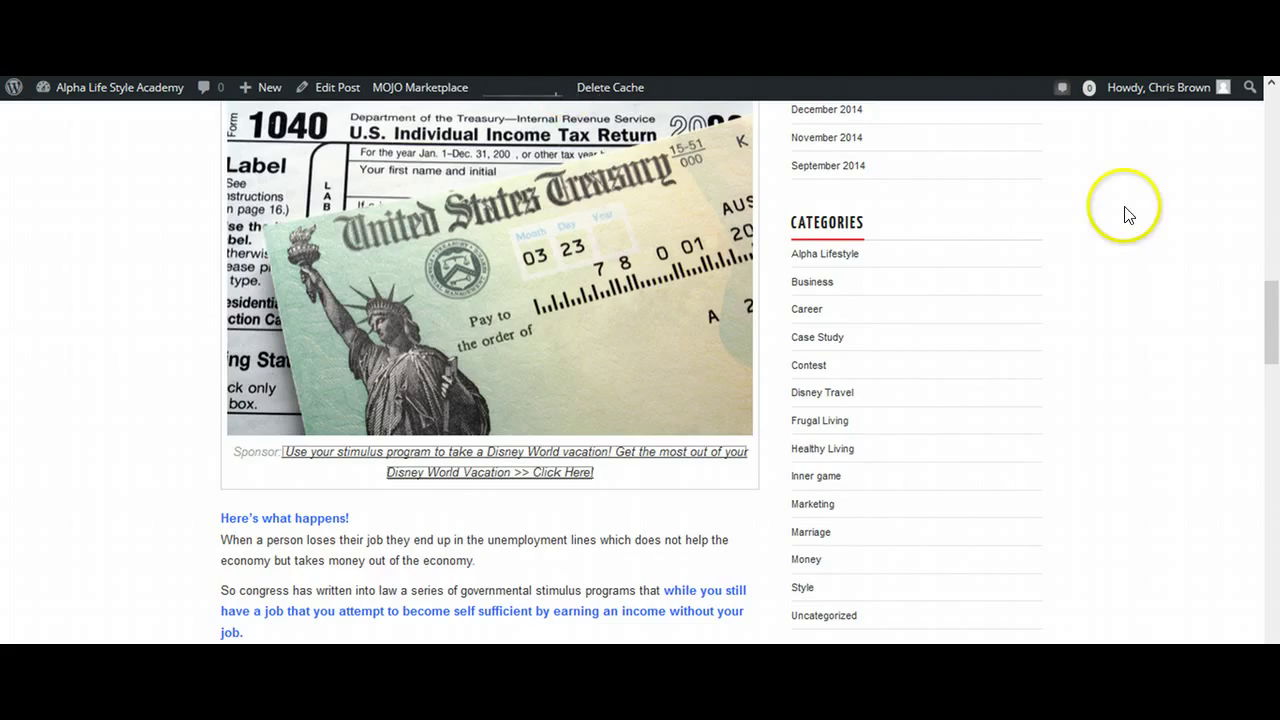
{"action": "left_click_drag", "start_coordinate": [1275, 330], "coordinate": [1260, 163]}
{"action": "left_click", "coordinate": [1237, 289]}
{"action": "left_click", "coordinate": [1275, 395]}
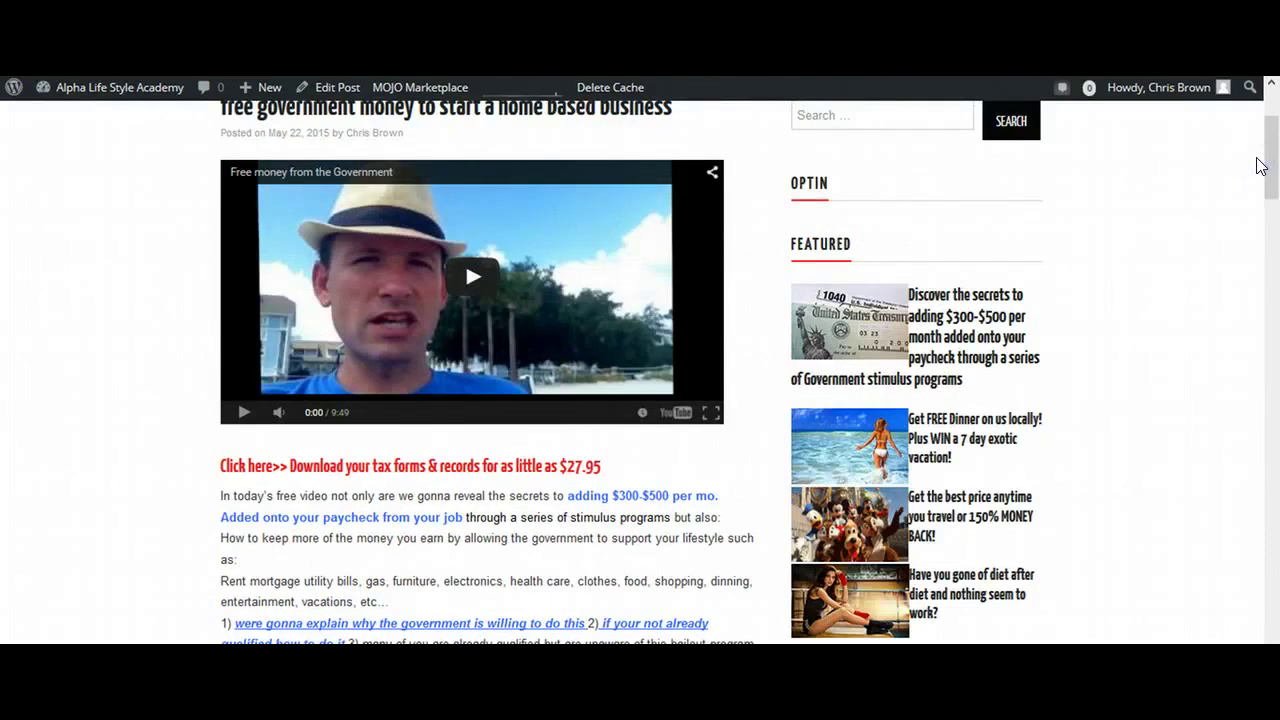